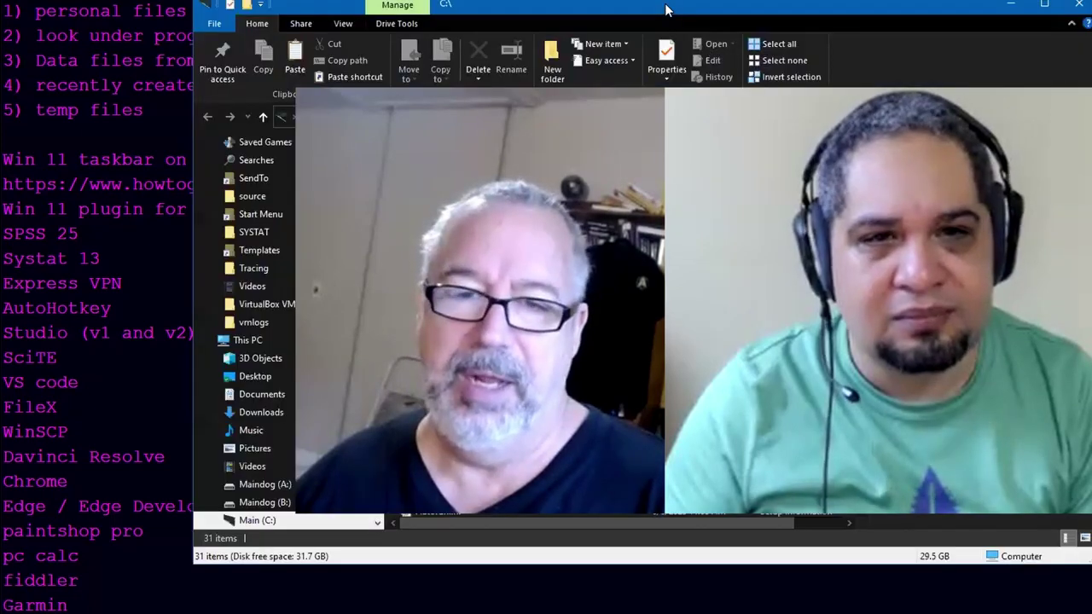
Step: Maximize File Explorer and browse from C:\Users through the profile folder into AppData
double_click(668, 8)
left_click(288, 481)
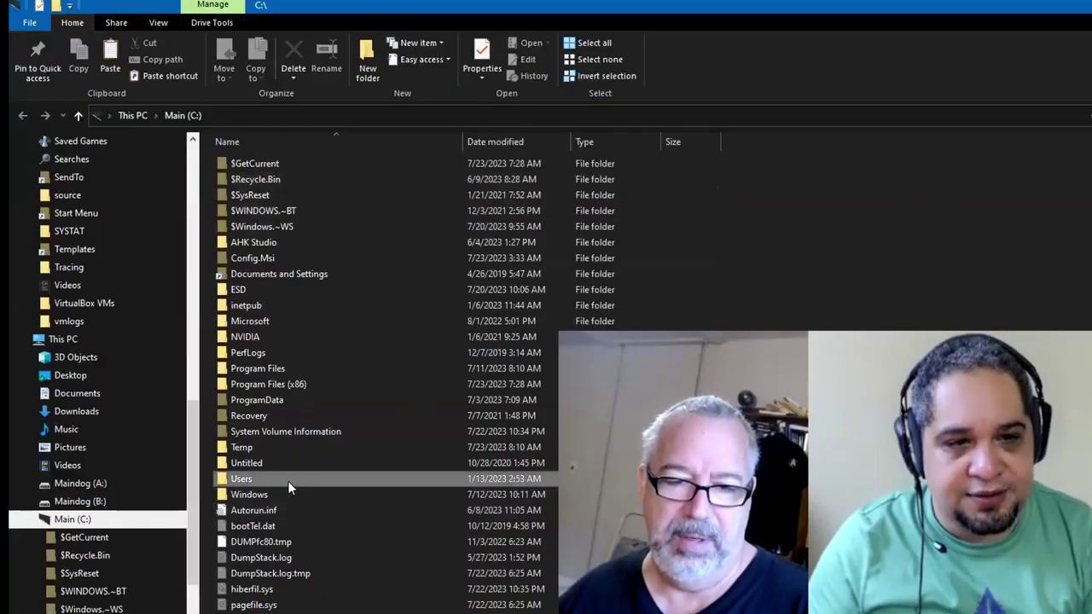
double_click(289, 482)
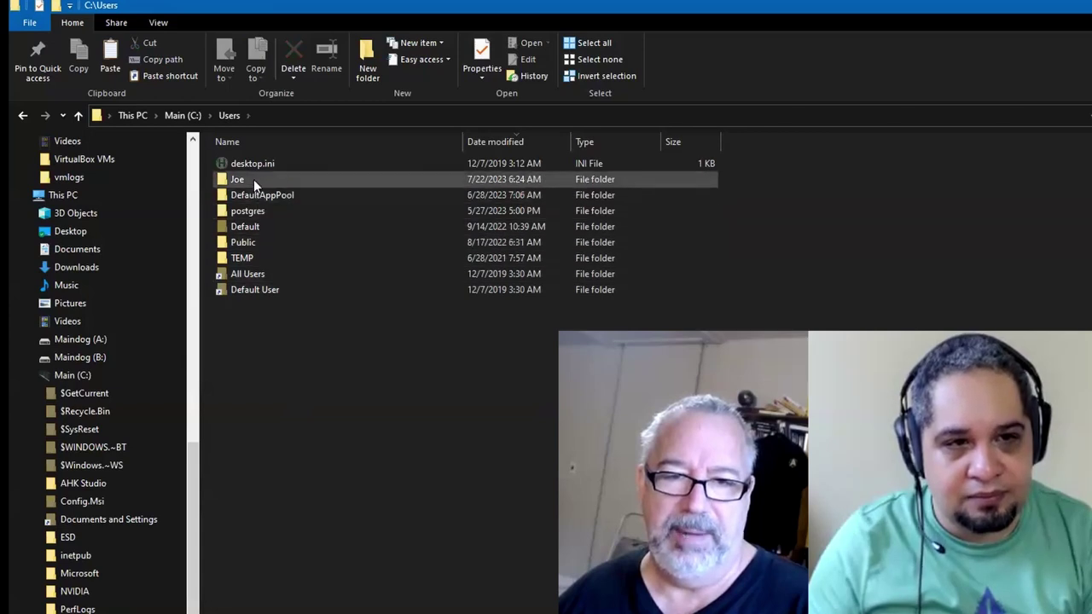
double_click(253, 179)
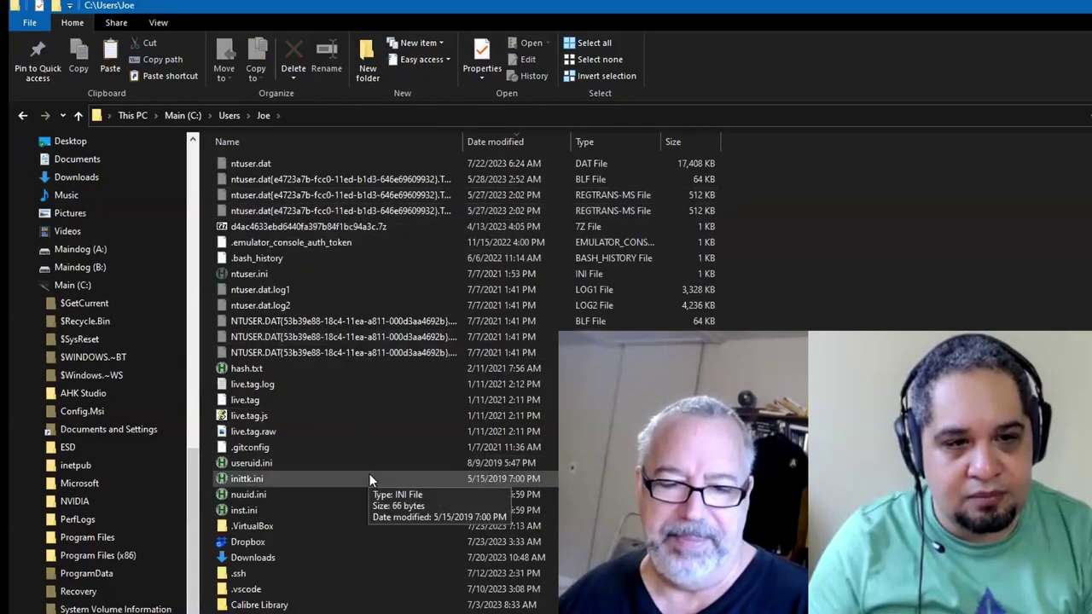
scroll(370, 481, "down", 9)
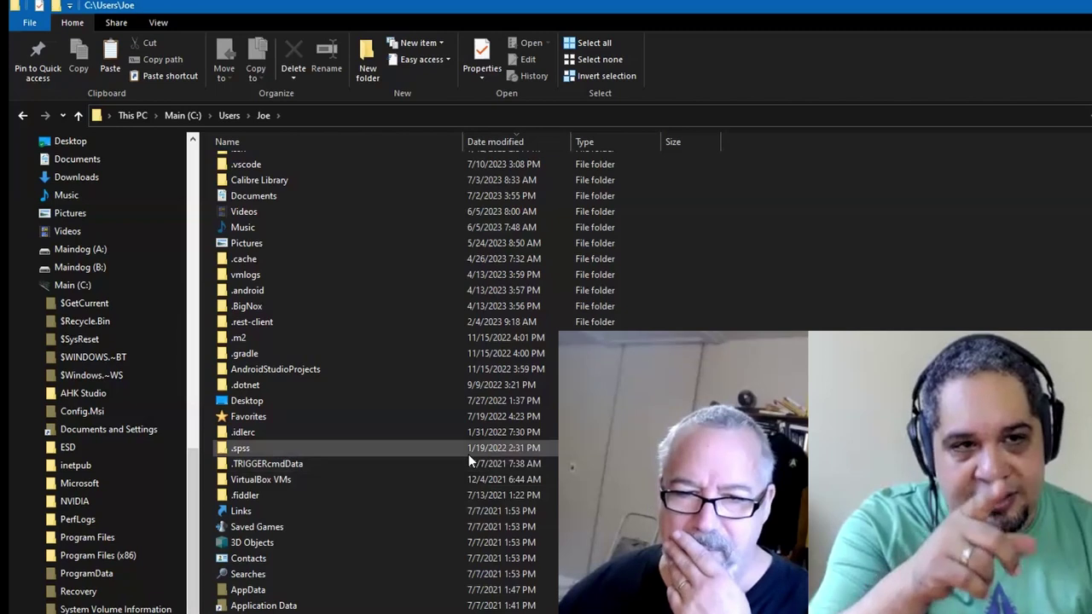
scroll(469, 454, "up", 2)
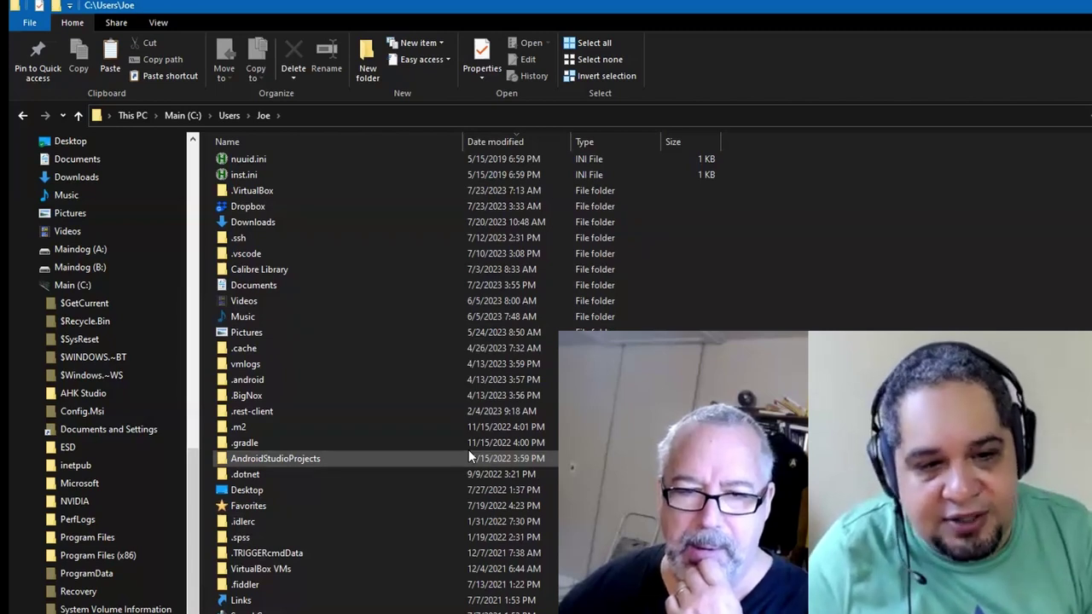
left_click(468, 452)
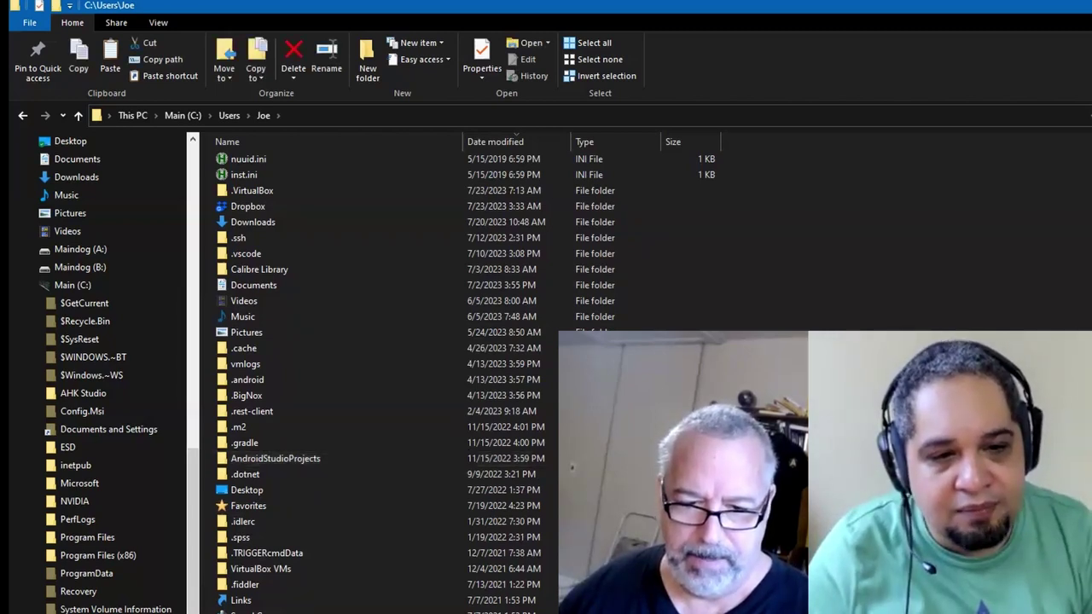
key("Return")
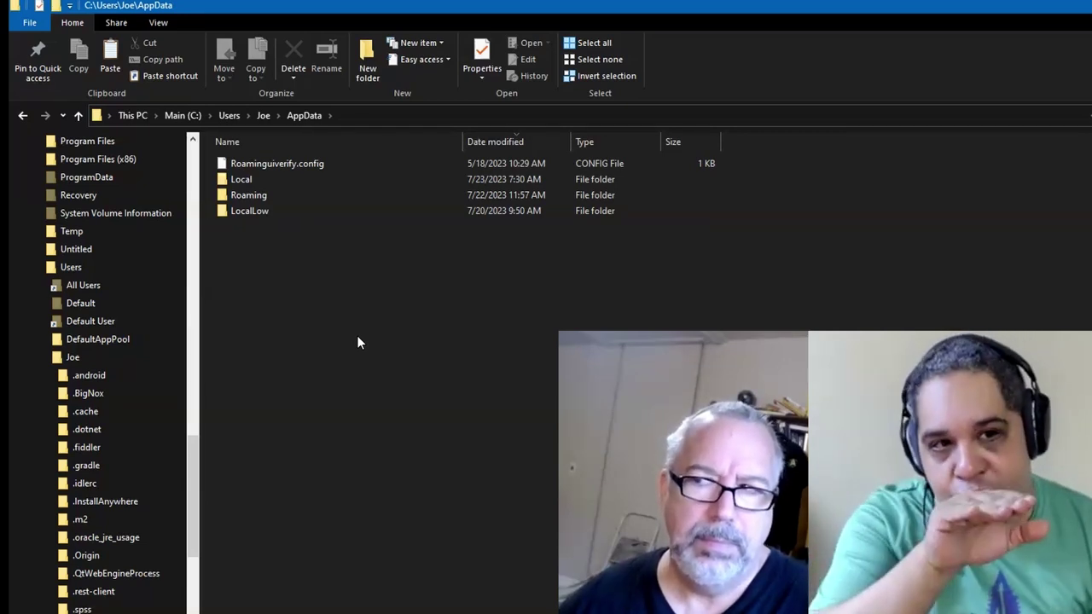
Step: Open the Roaming folder and sort its contents alphabetically by Name
left_click(271, 196)
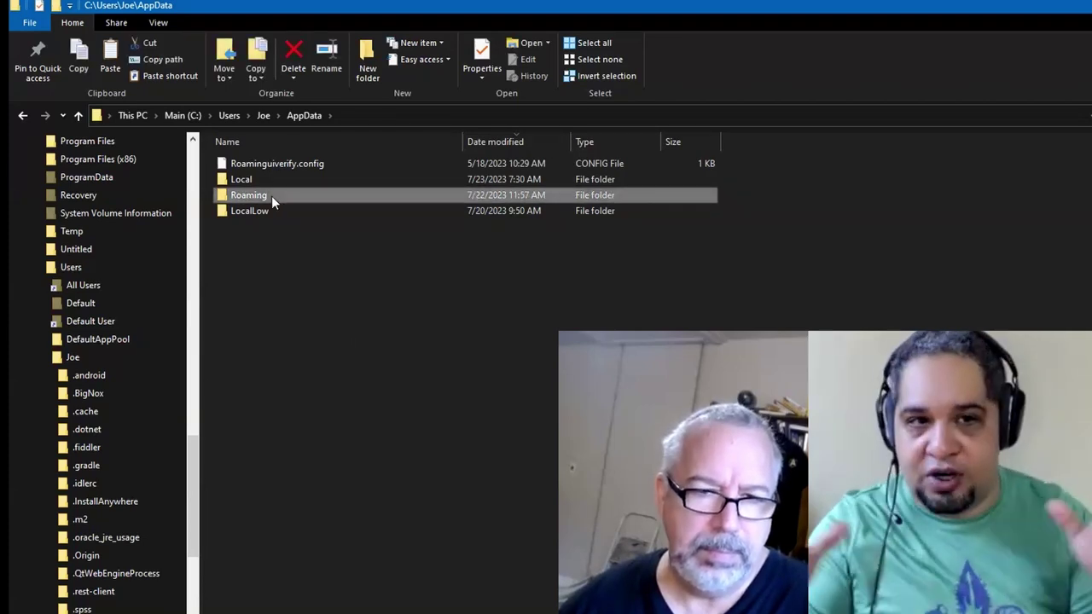
double_click(272, 195)
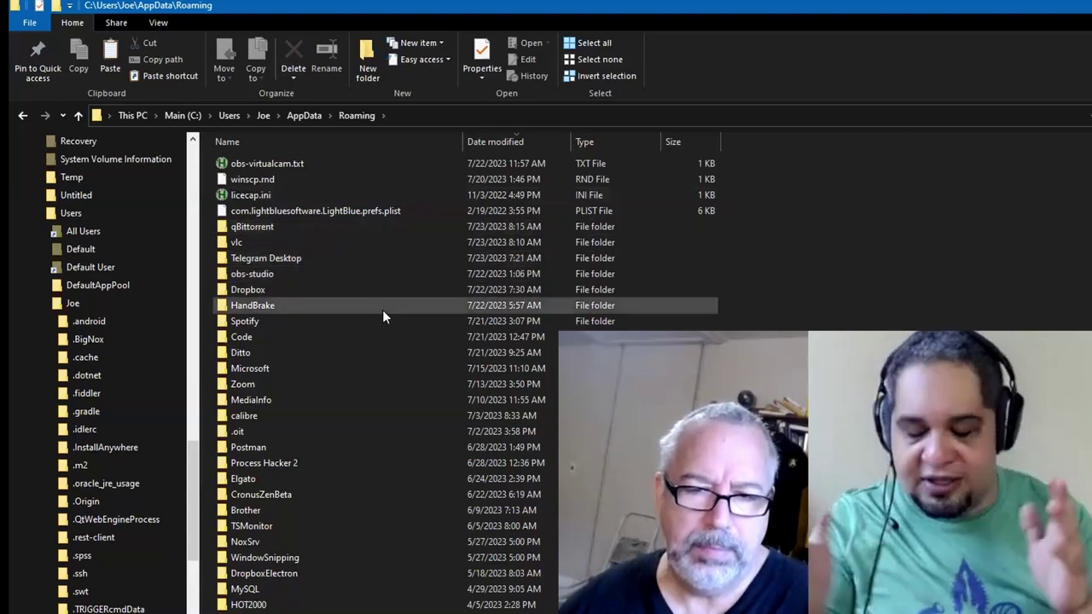
left_click(341, 141)
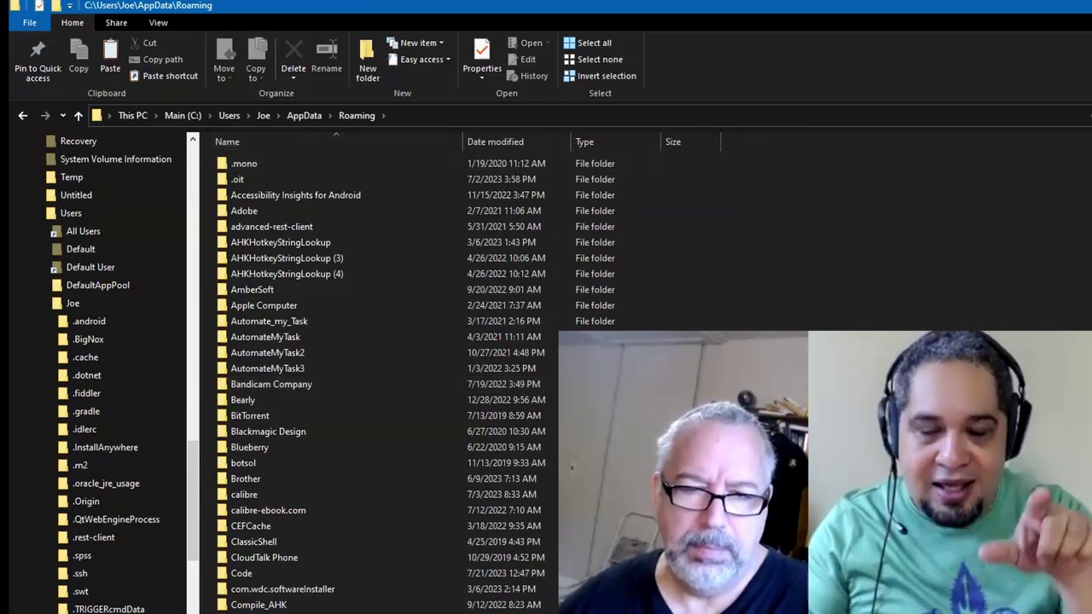
Step: Scroll through the Roaming app data folders such as Adobe, Bandicam Company and calibre
scroll(375, 375, "down", 1)
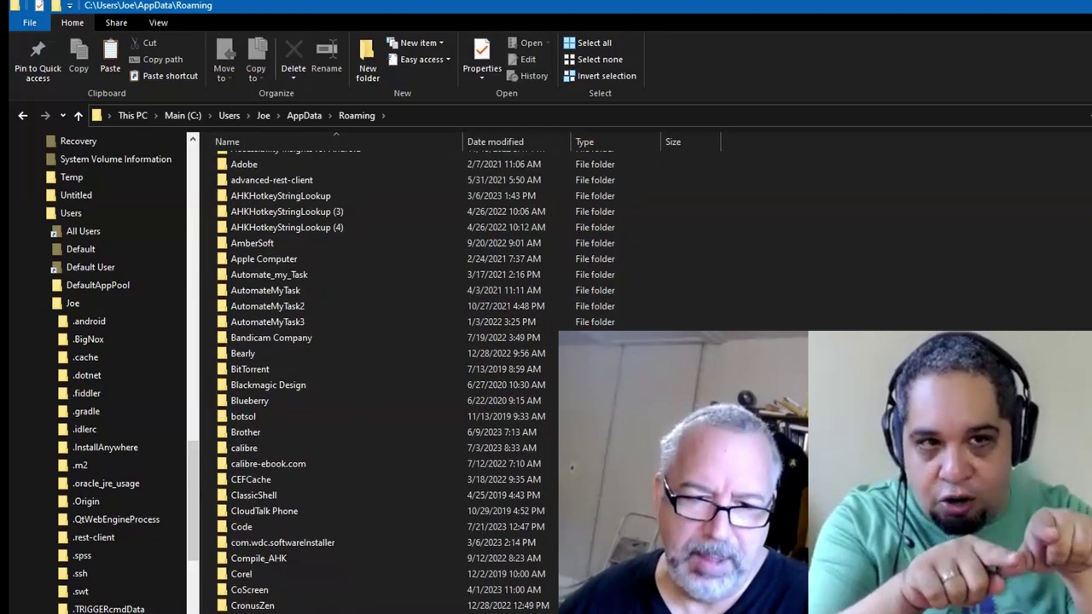
scroll(376, 376, "down", 5)
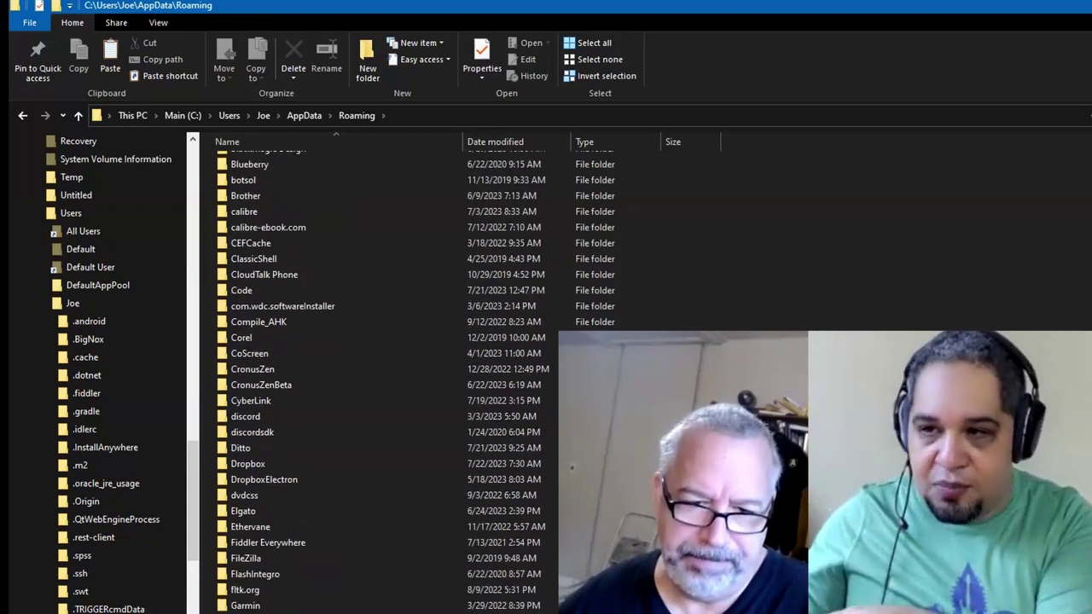
scroll(375, 376, "down", 3)
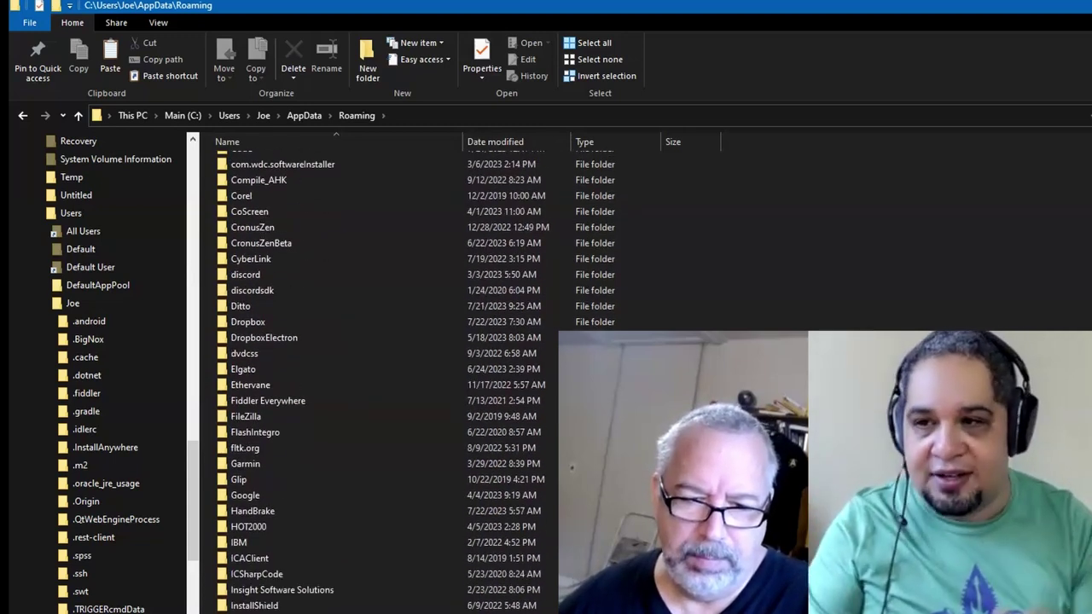
scroll(376, 375, "down", 2)
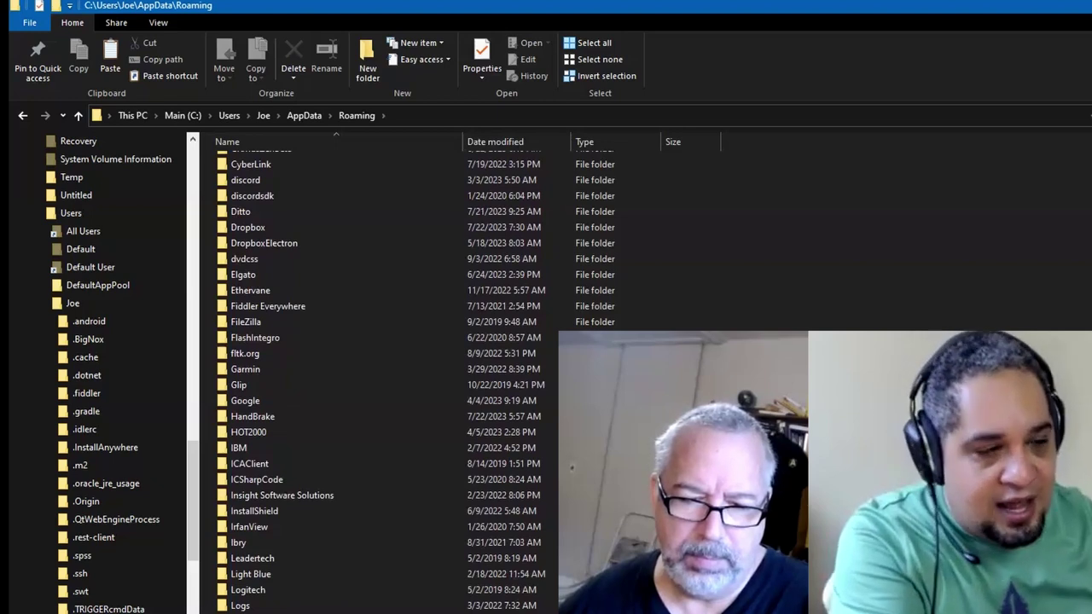
scroll(375, 375, "down", 4)
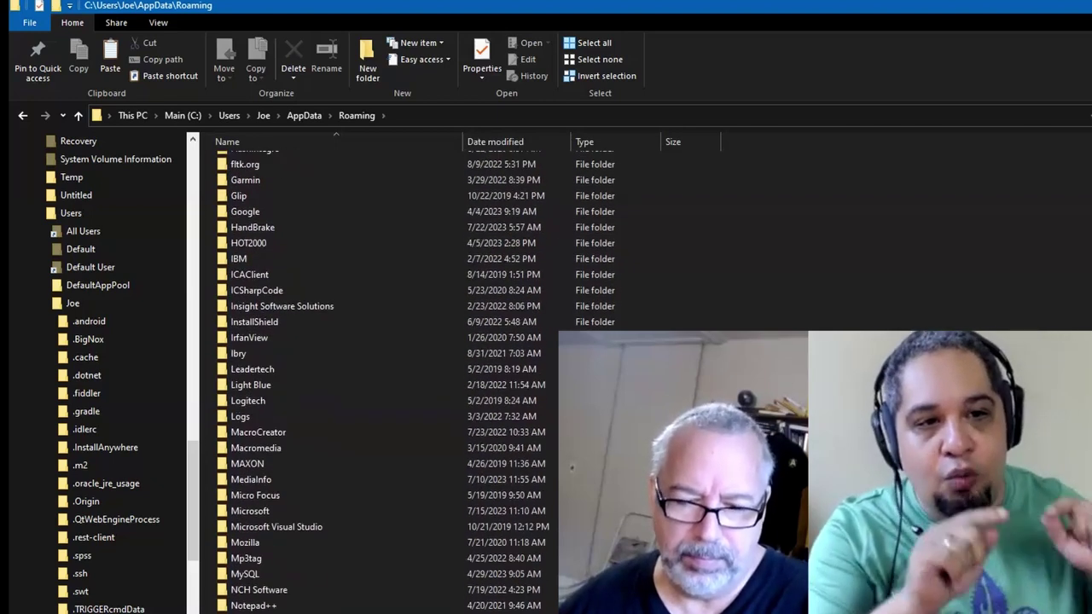
scroll(376, 375, "down", 4)
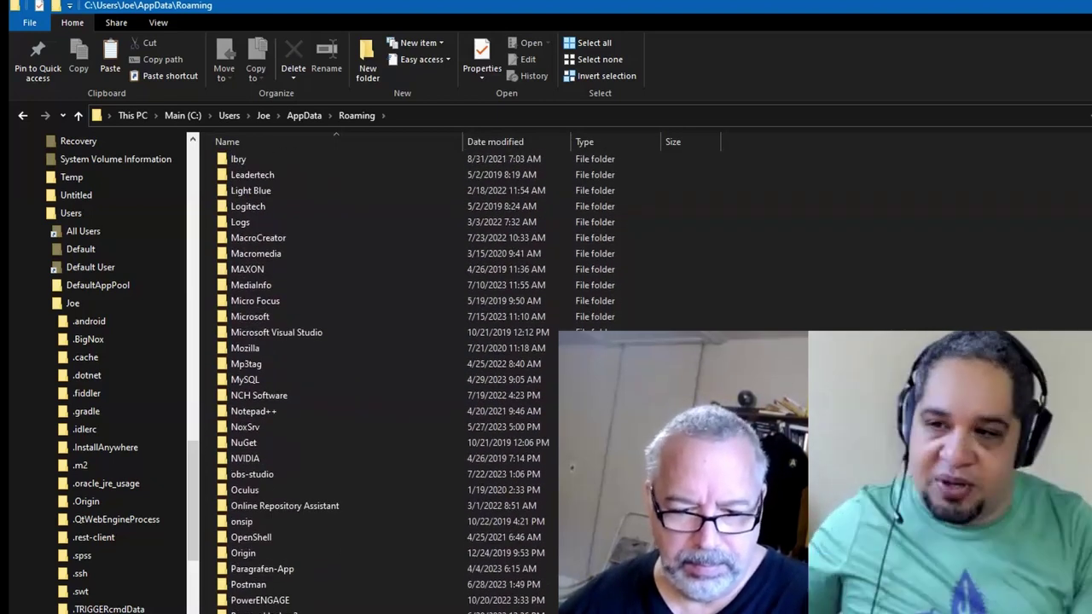
scroll(375, 375, "down", 2)
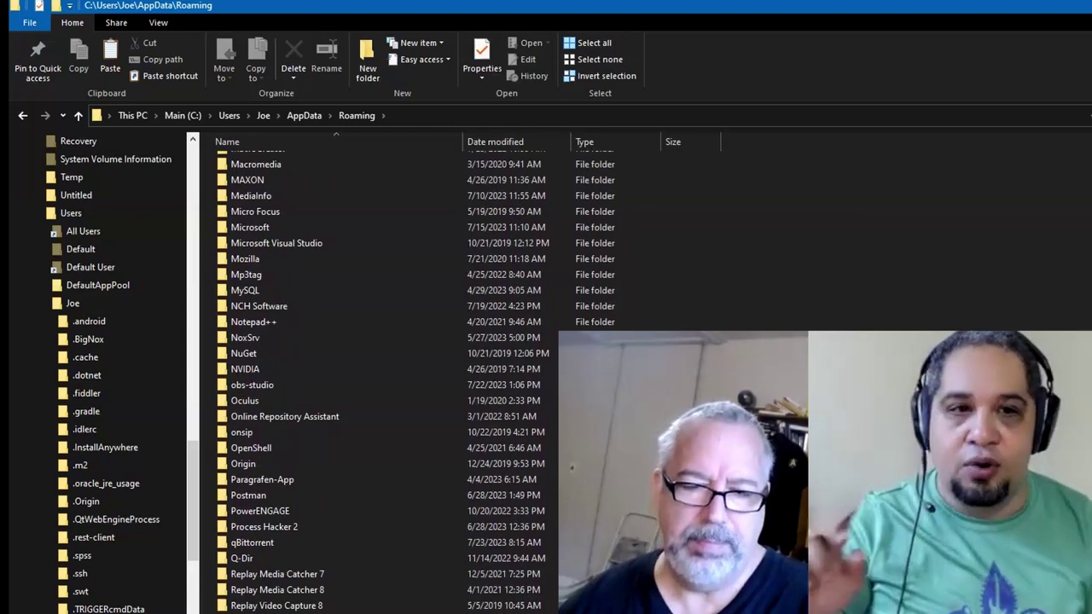
scroll(375, 375, "down", 3)
scroll(375, 375, "down", 5)
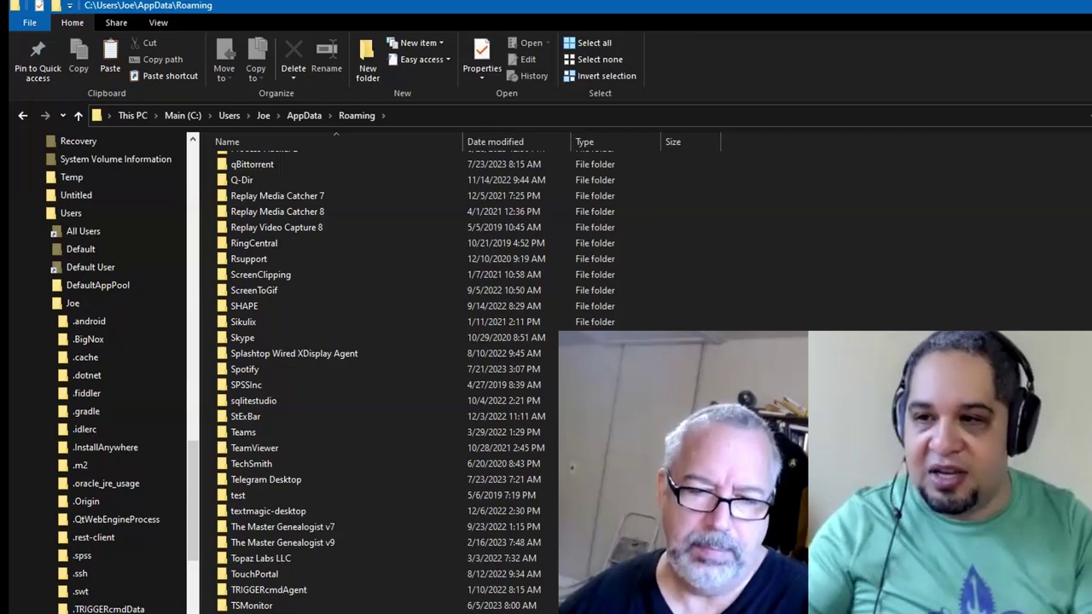
scroll(375, 376, "down", 2)
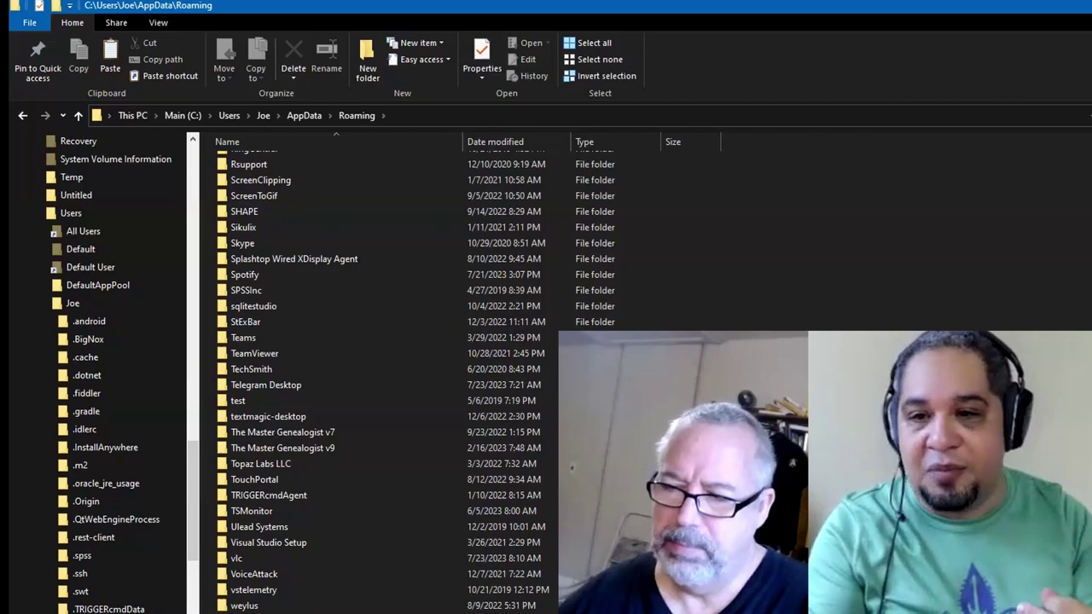
scroll(376, 376, "up", 2)
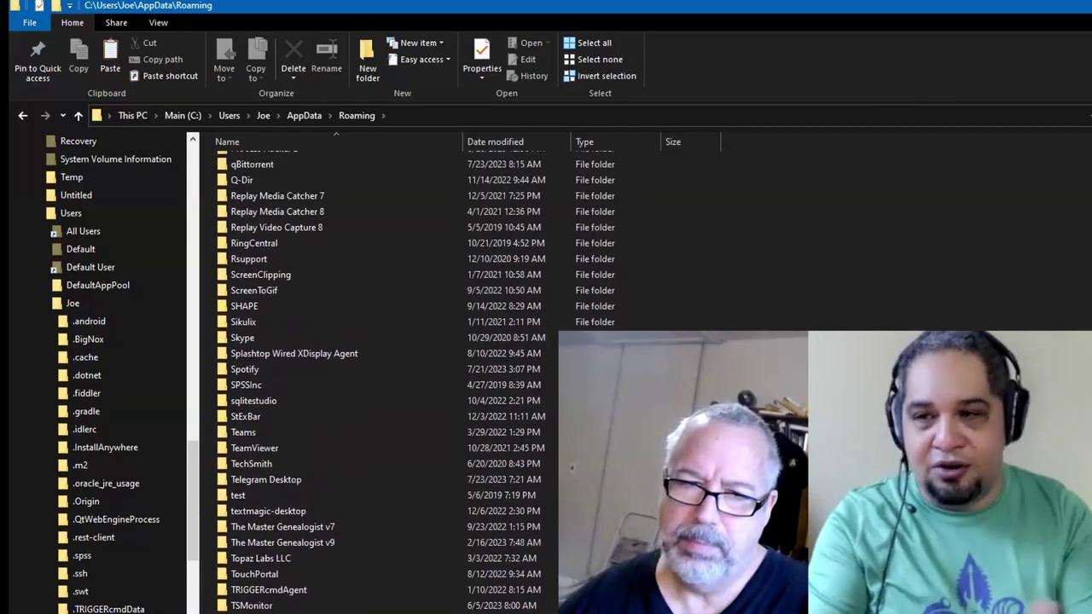
scroll(375, 376, "up", 7)
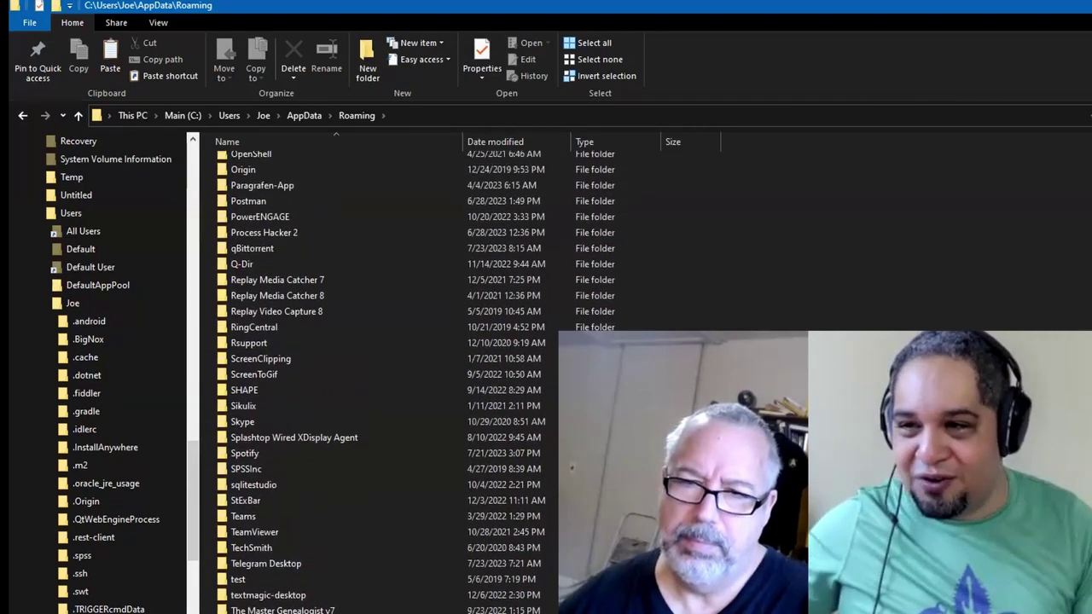
scroll(375, 375, "up", 4)
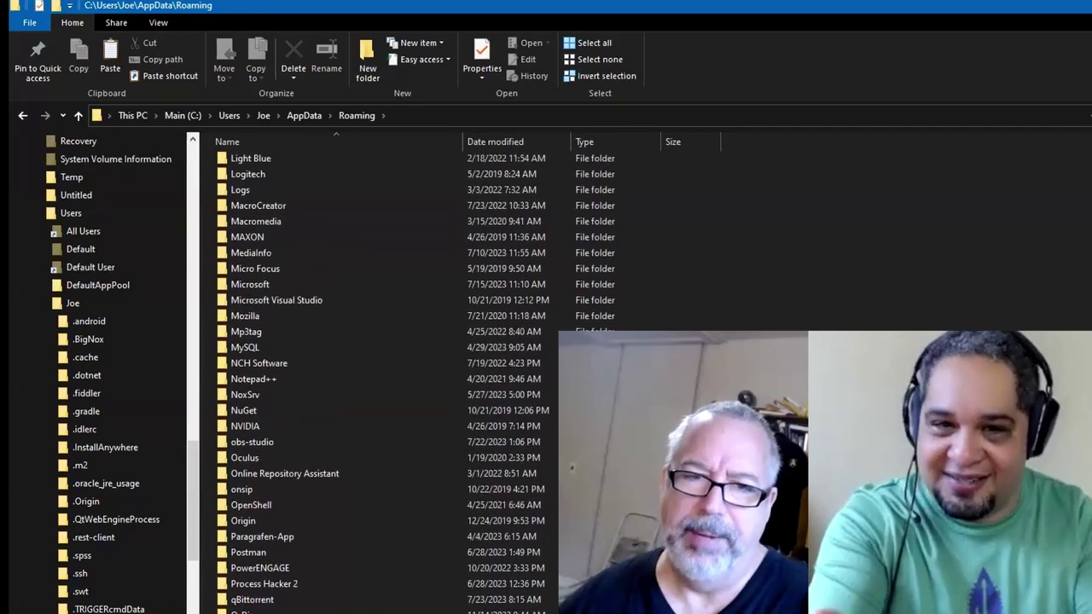
scroll(375, 375, "up", 8)
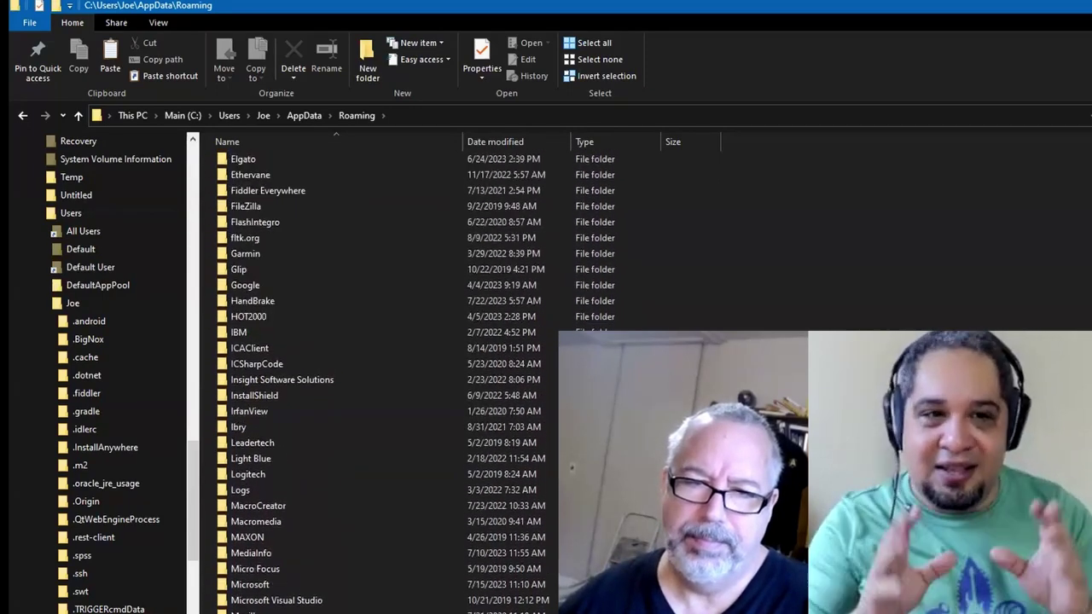
scroll(376, 375, "up", 4)
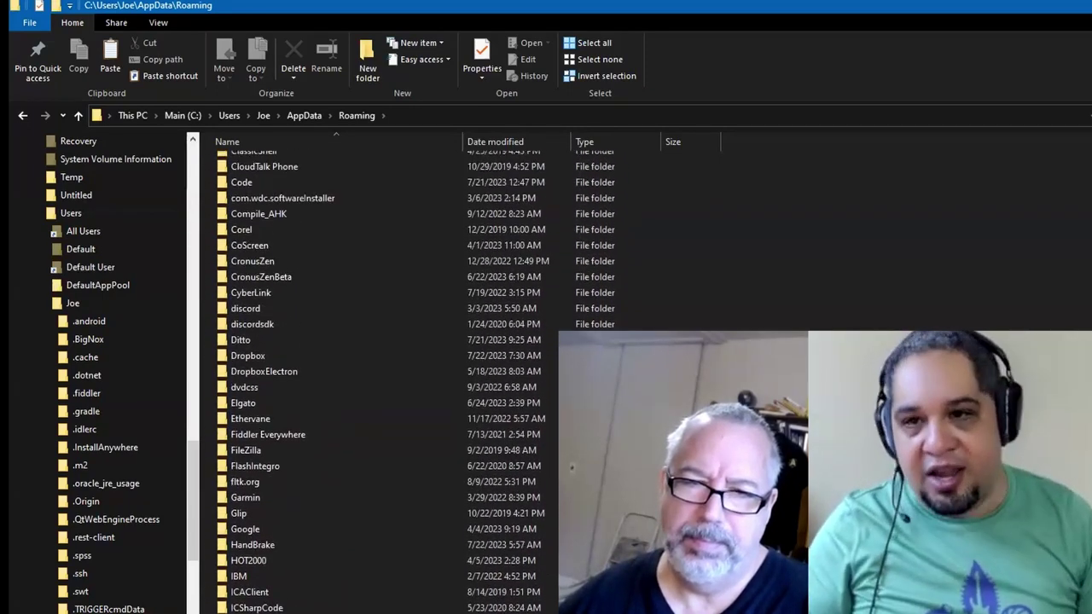
scroll(375, 376, "up", 1)
scroll(375, 375, "up", 5)
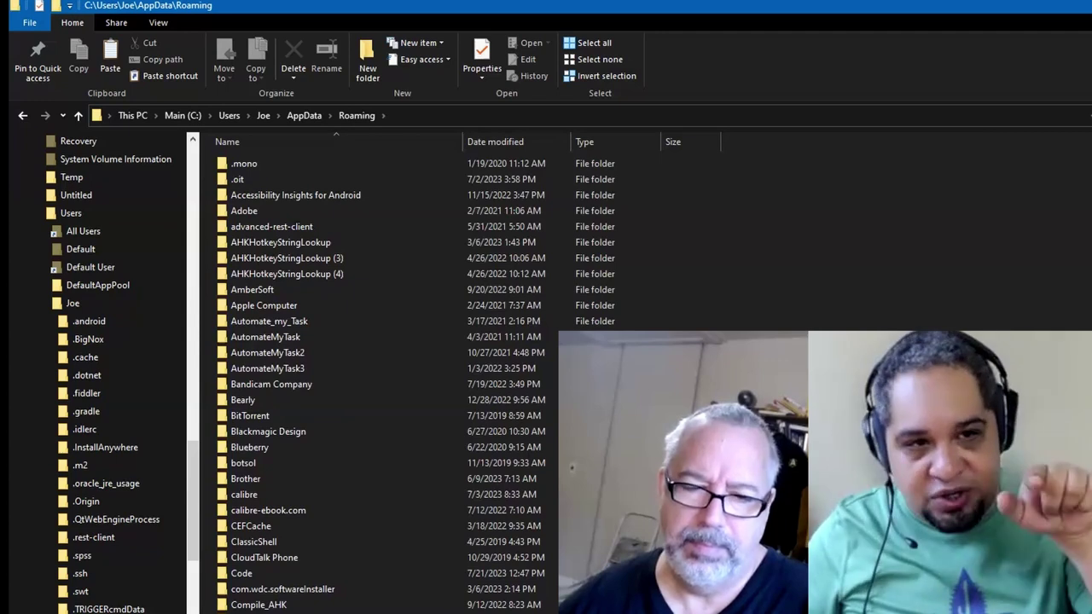
scroll(111, 375, "down", 1)
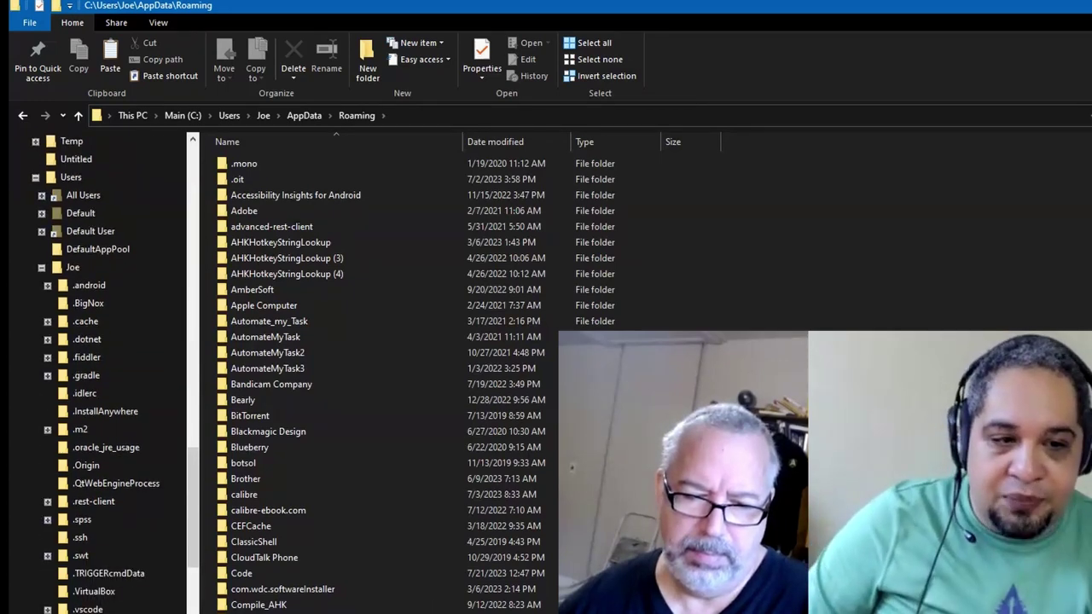
key("alt+Left")
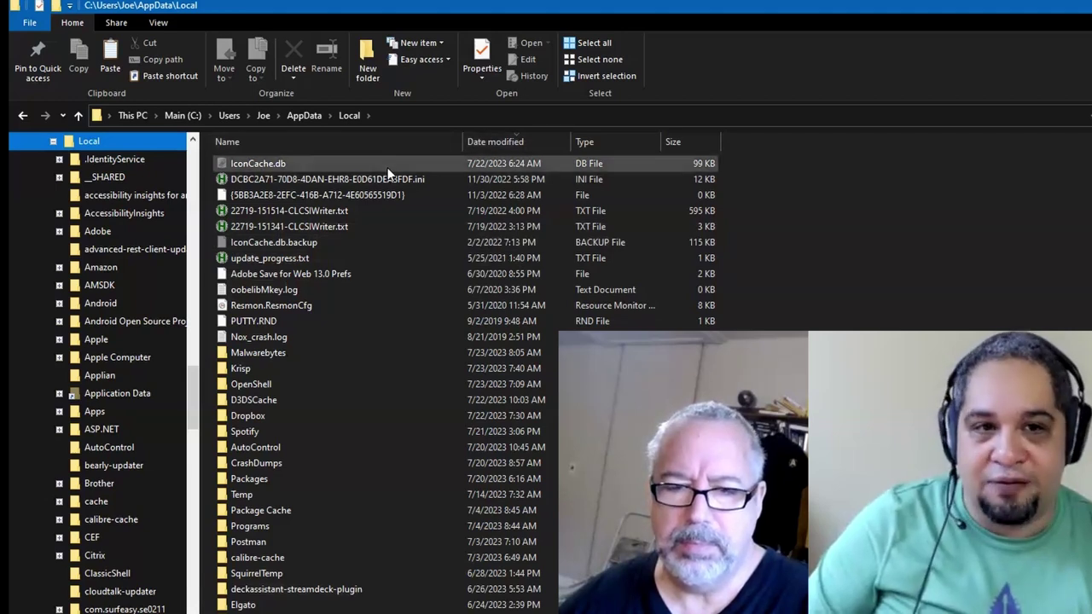
left_click(364, 142)
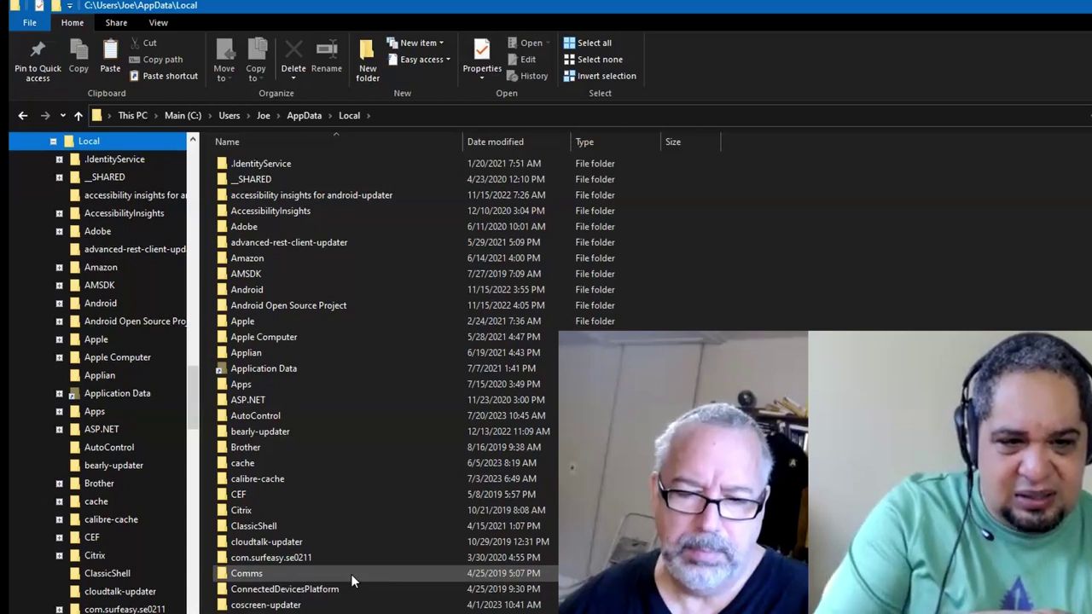
scroll(351, 575, "down", 5)
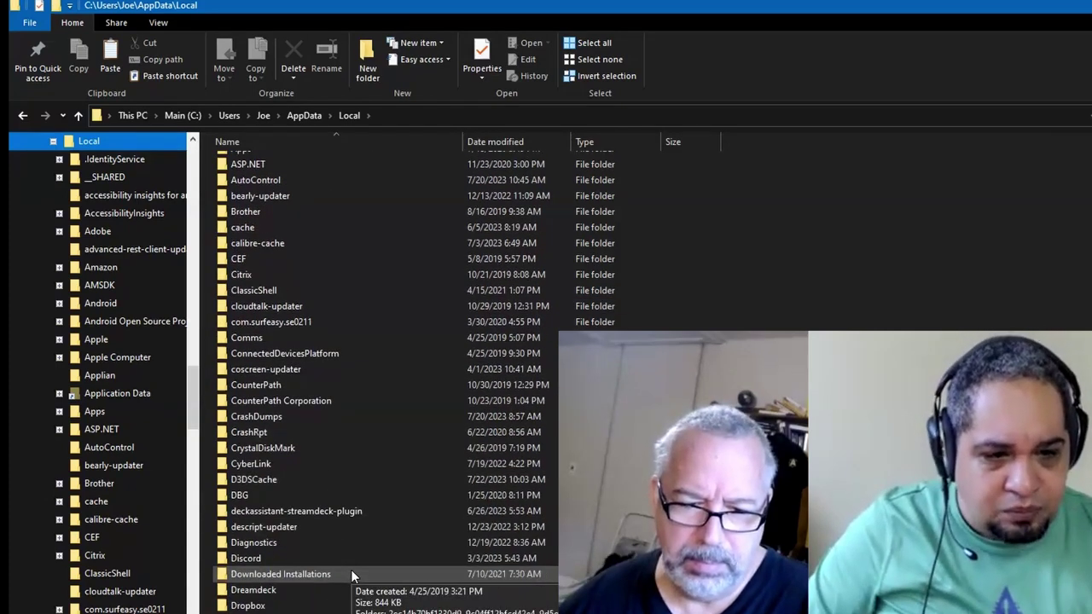
scroll(351, 573, "down", 7)
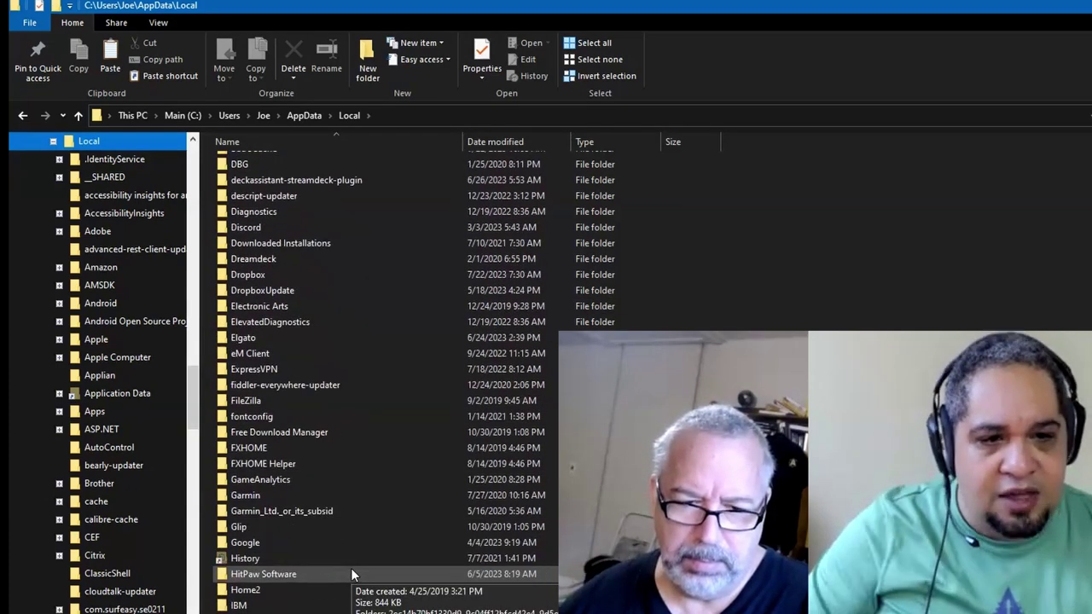
double_click(346, 544)
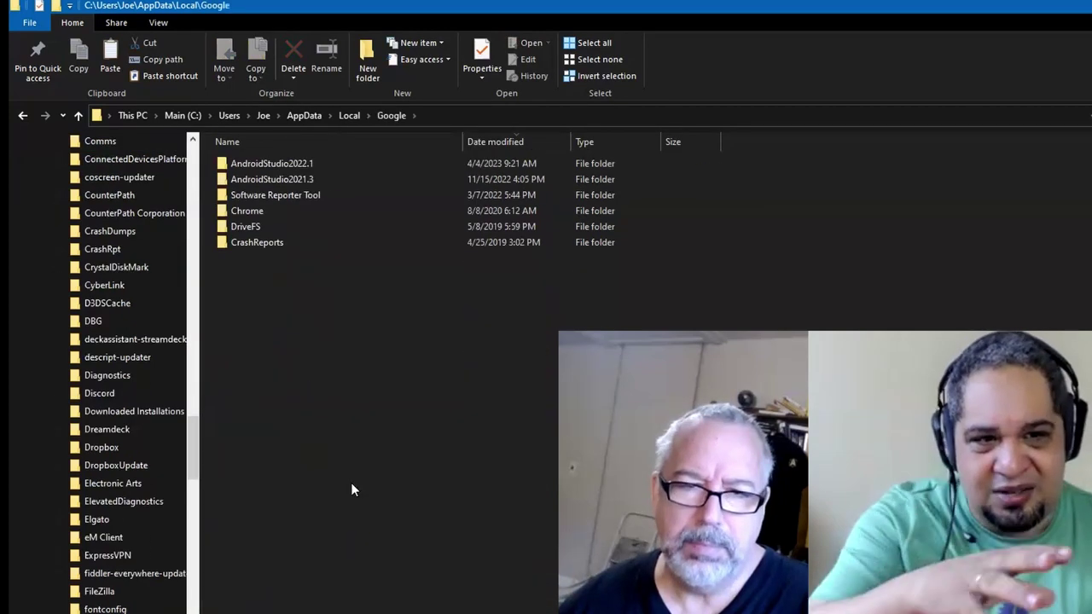
right_click(319, 209)
left_click(413, 584)
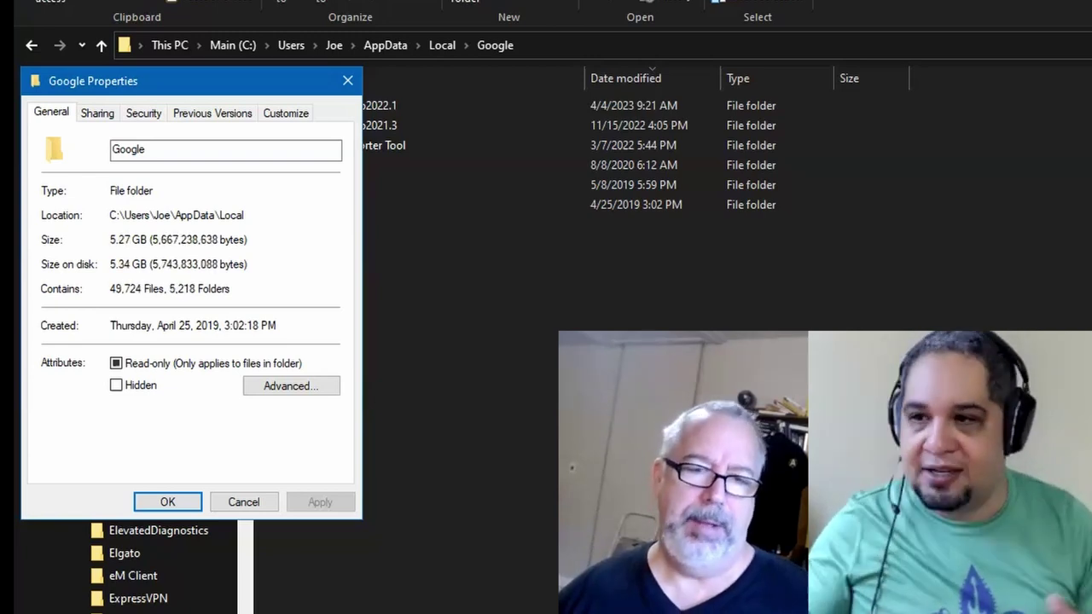
left_click(230, 509)
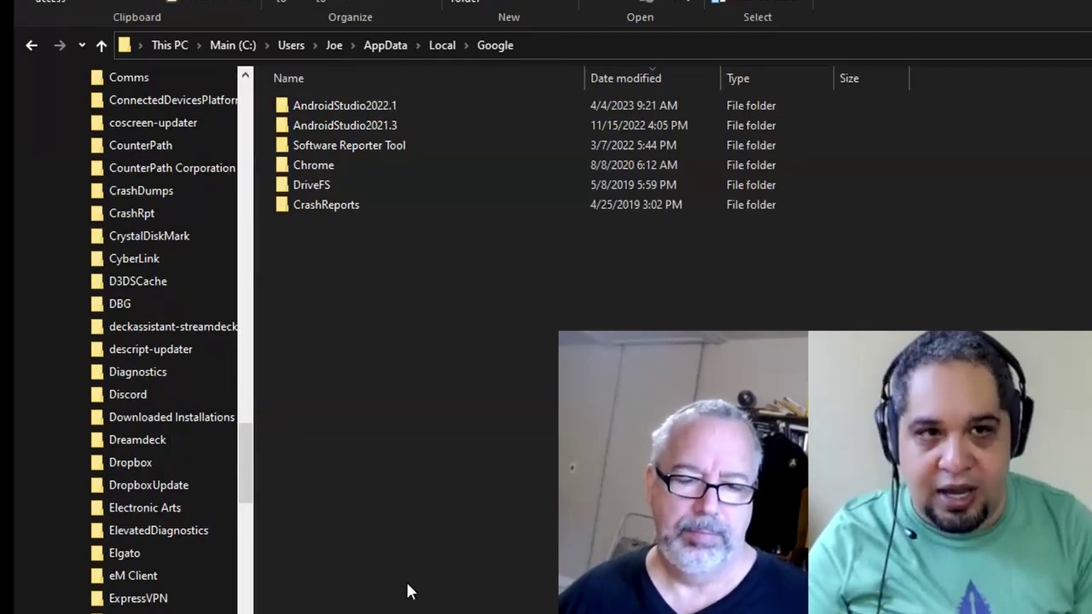
left_click(434, 42)
Step: Go up to AppData and open LocalLow to view folders like IGDump, Mozilla and VRChat
left_click(384, 47)
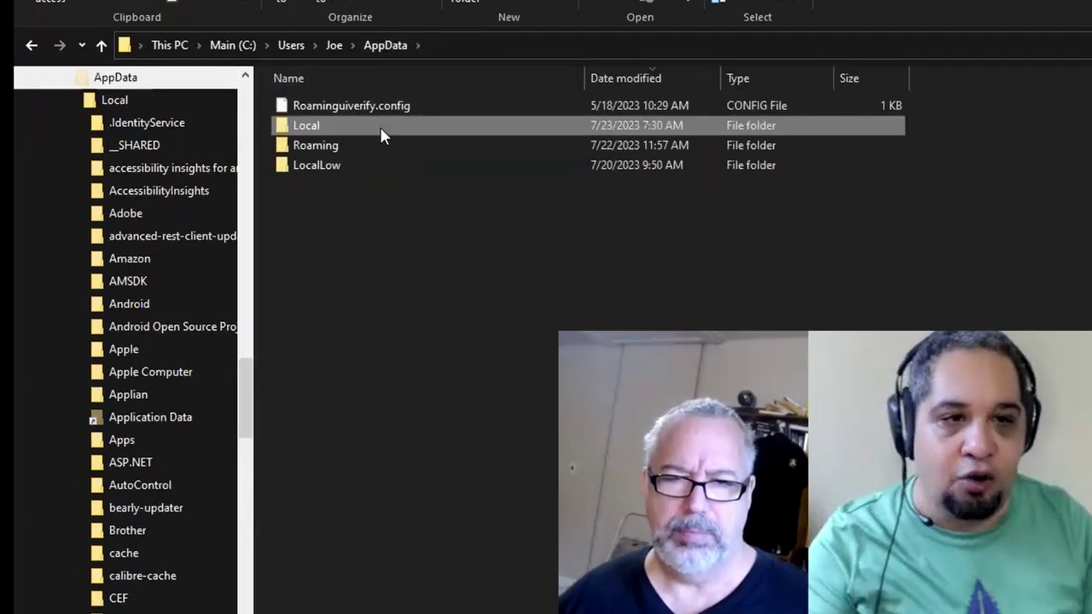
double_click(370, 160)
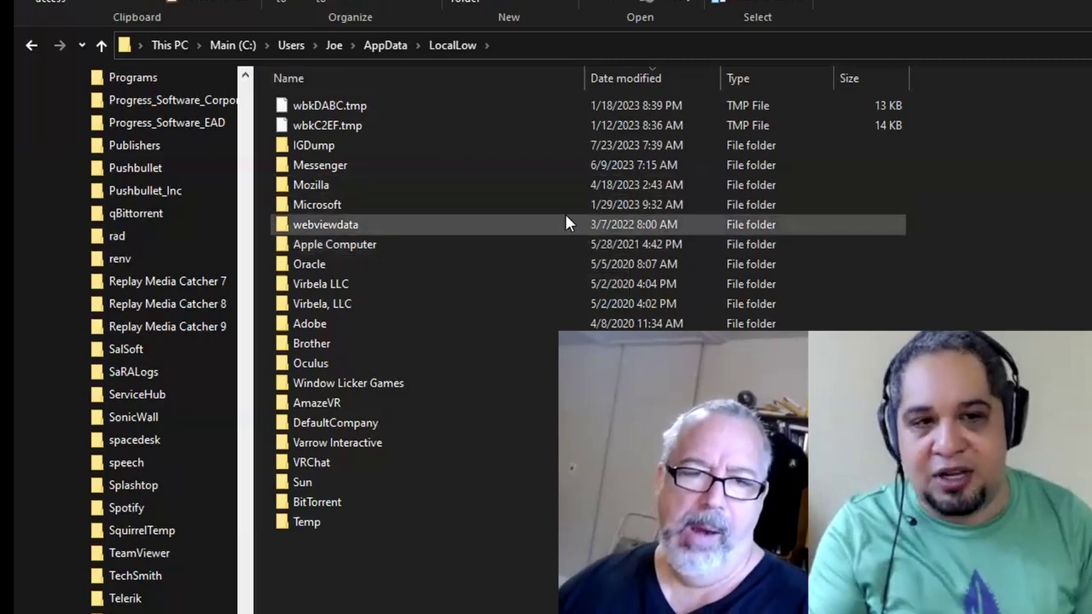
mouse_move(566, 223)
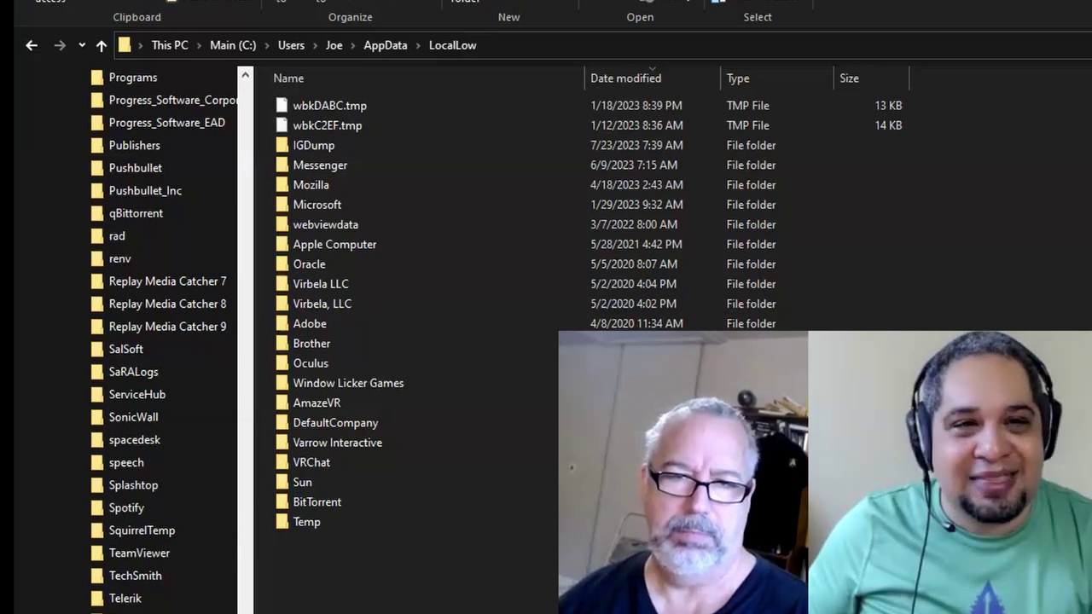
Step: Select Local, Roaming and LocalLow together in AppData, then go to the Main (C:) root
left_click(389, 44)
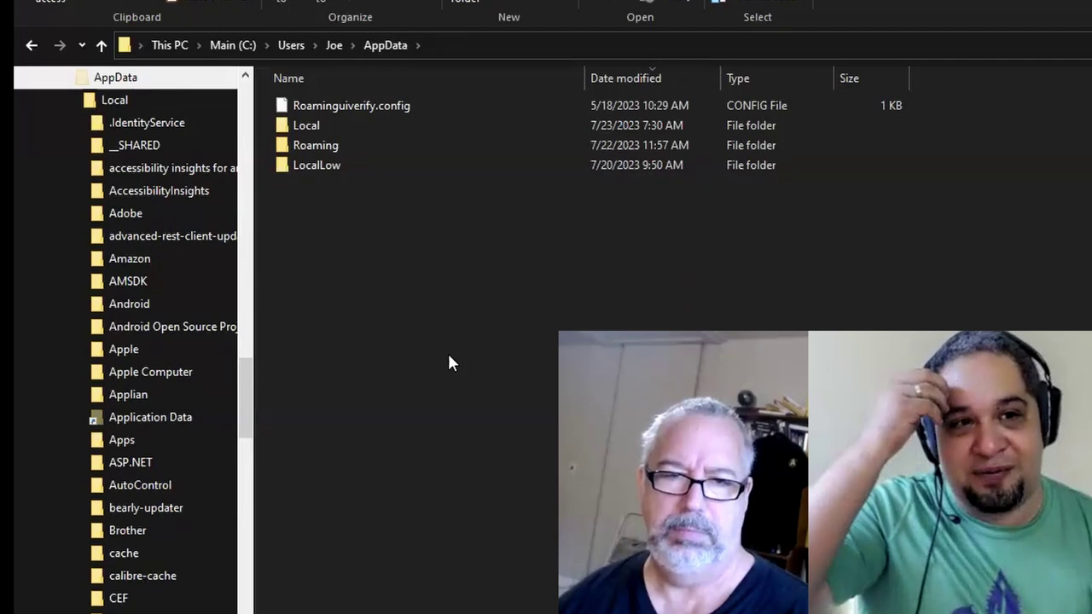
left_click(324, 121)
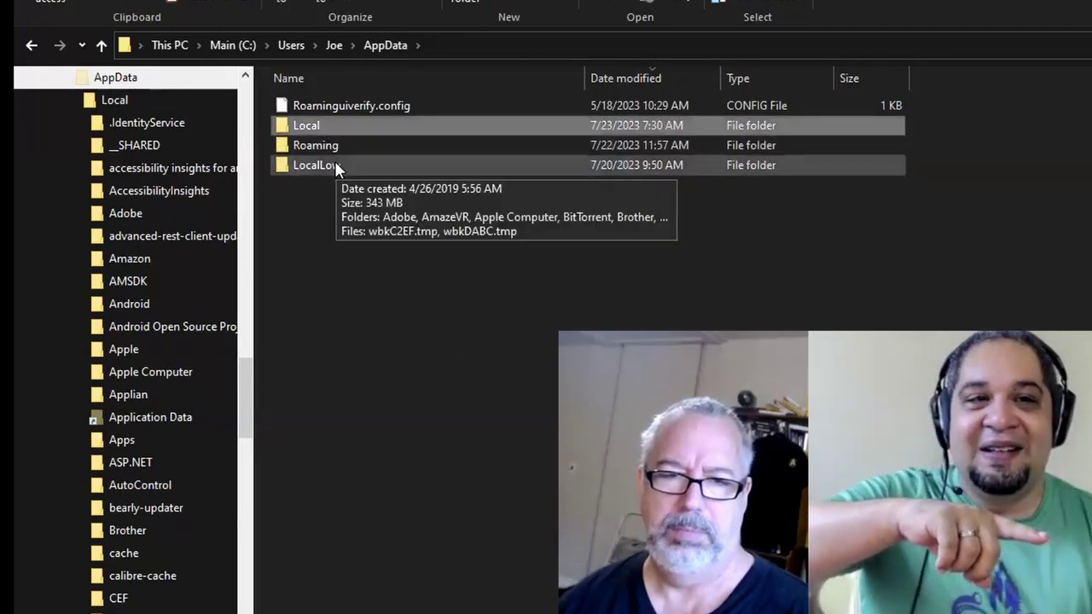
left_click(335, 160, "shift")
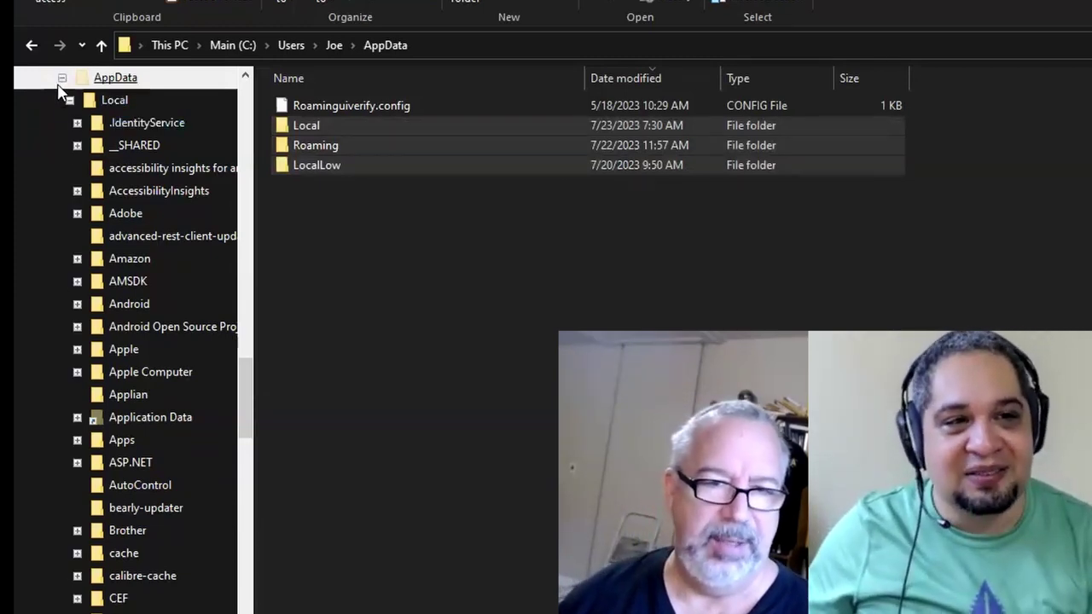
left_click(224, 43)
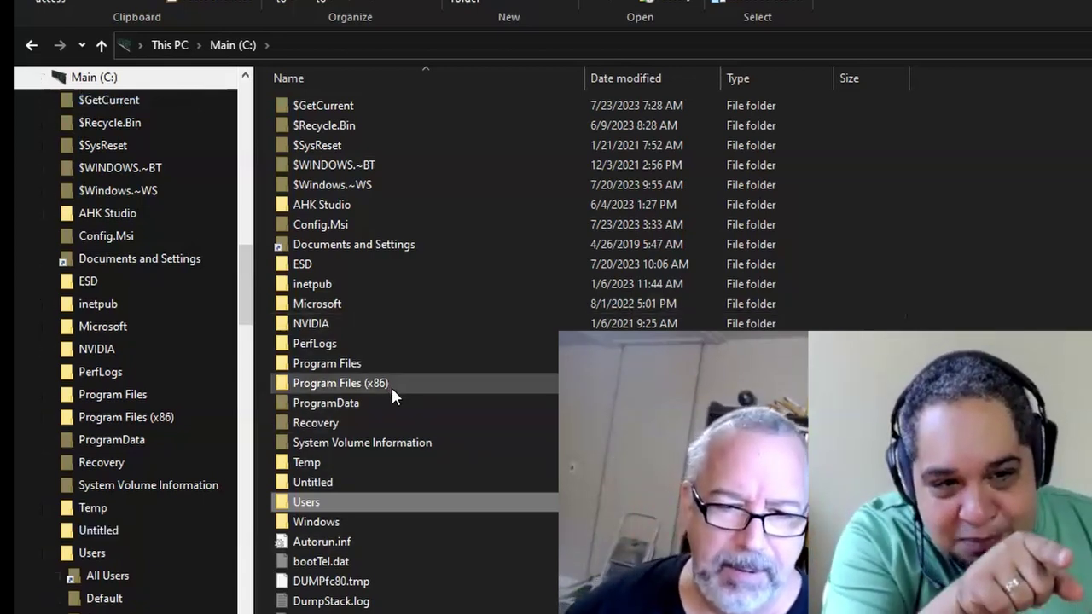
Step: Open ProgramData on Main (C:) and scroll through folders like VirtualBox, NVIDIA and Garmin
left_click(396, 402)
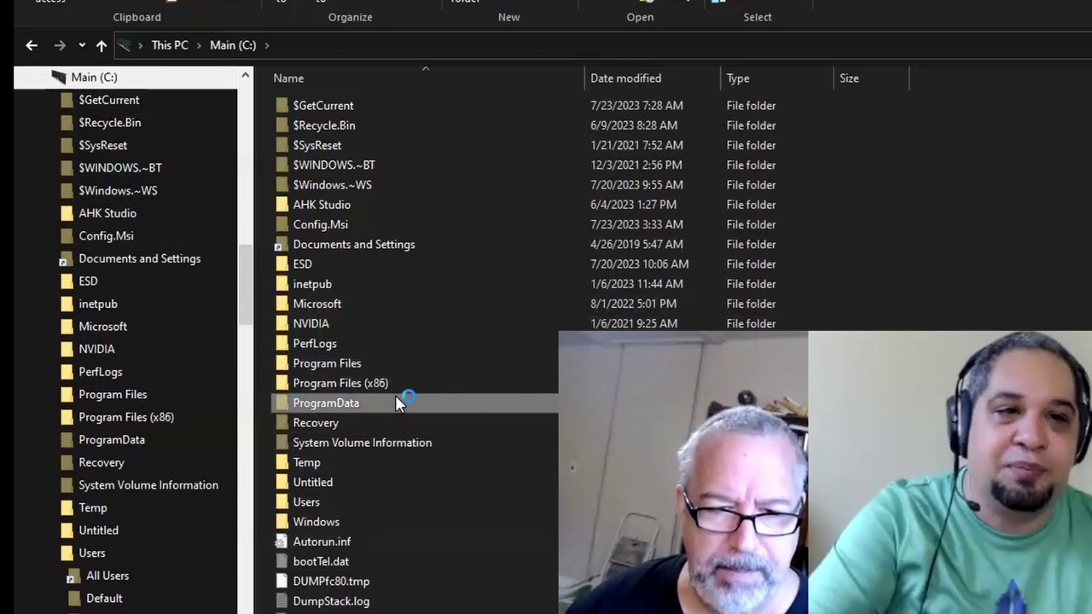
double_click(396, 398)
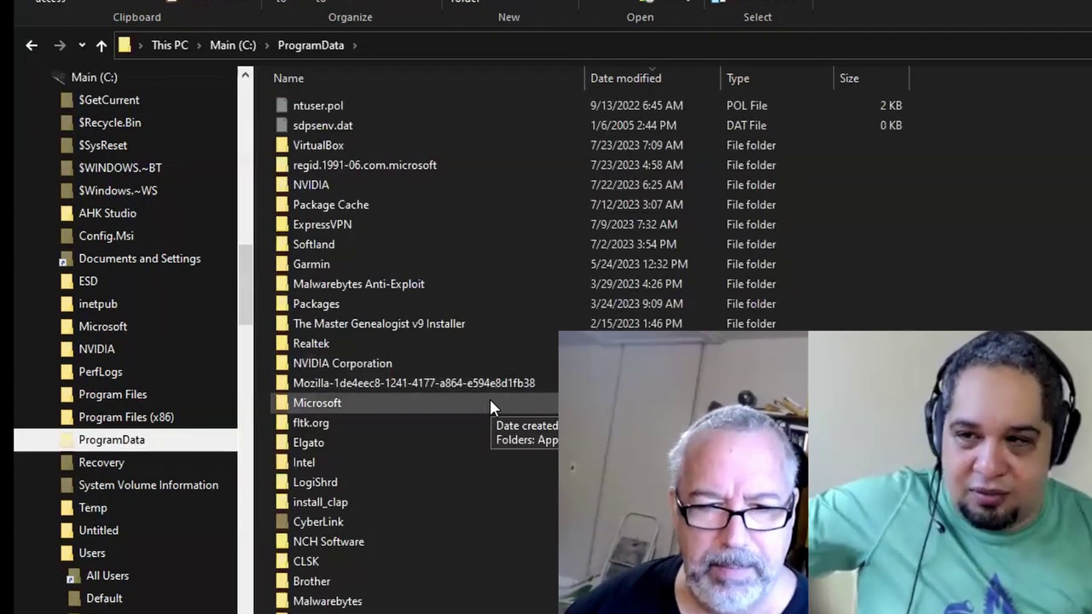
scroll(497, 387, "down", 1)
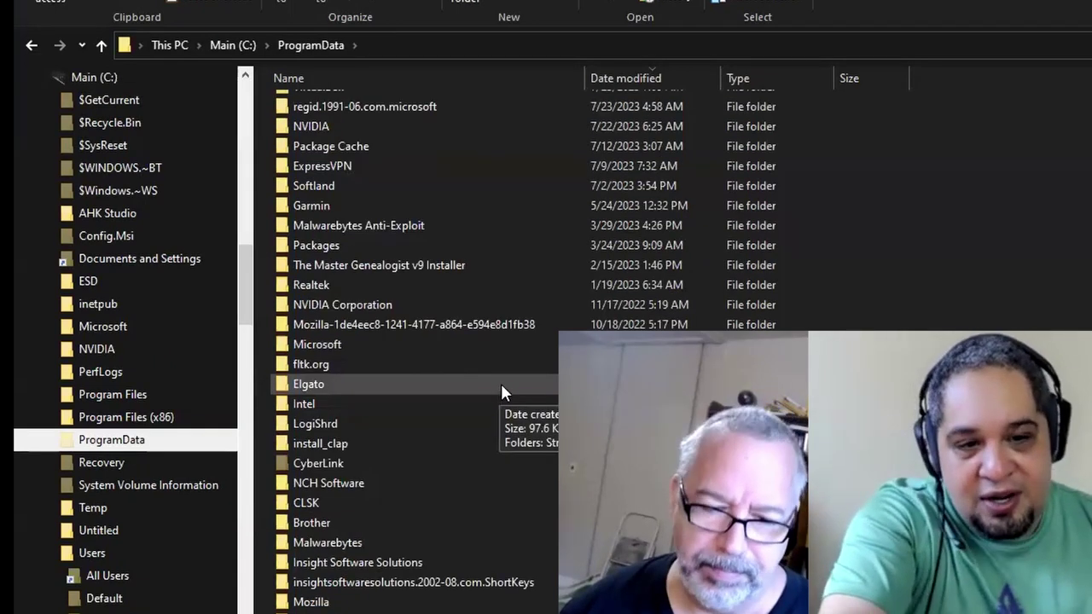
scroll(504, 389, "down", 2)
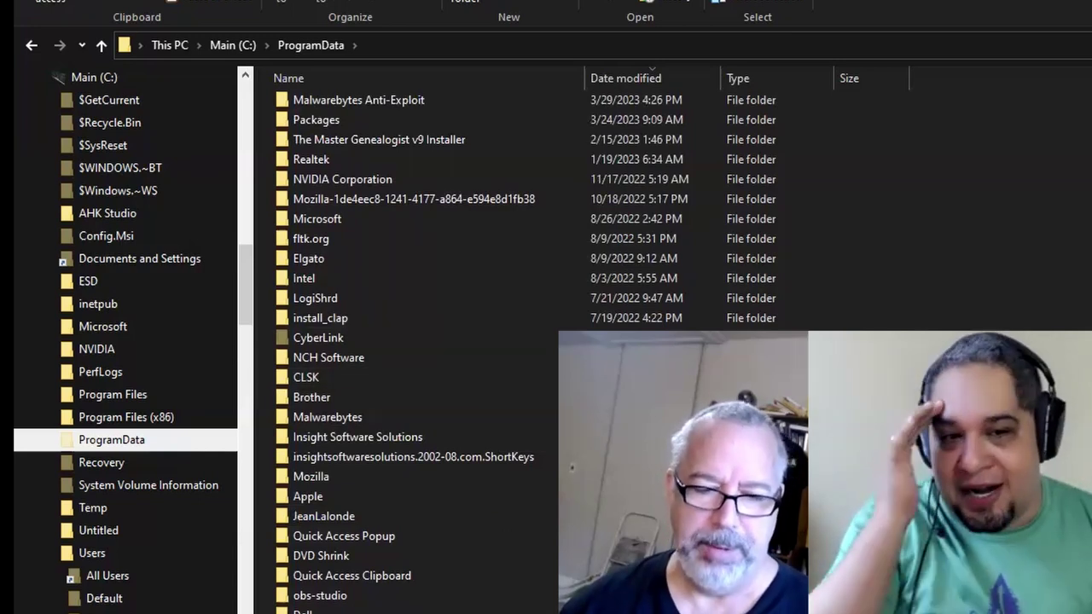
scroll(410, 341, "up", 1)
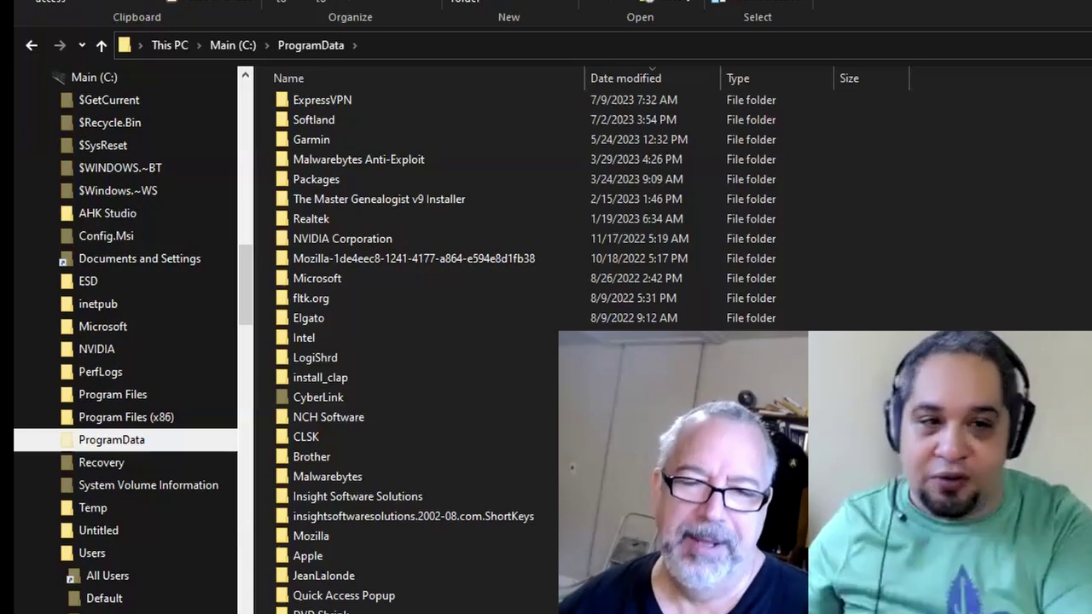
scroll(409, 341, "up", 2)
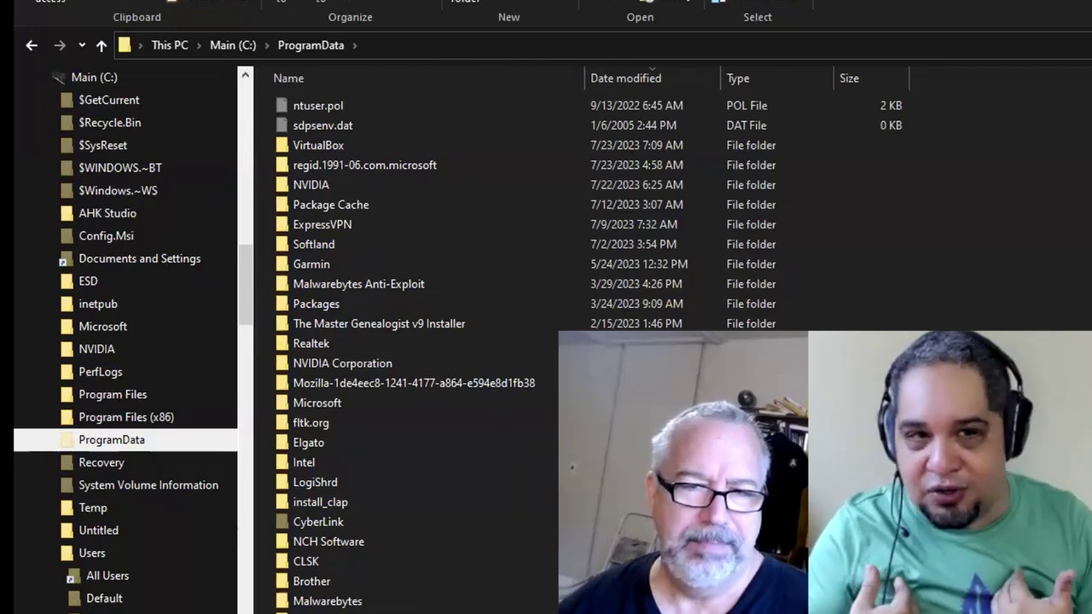
scroll(409, 503, "down", 1)
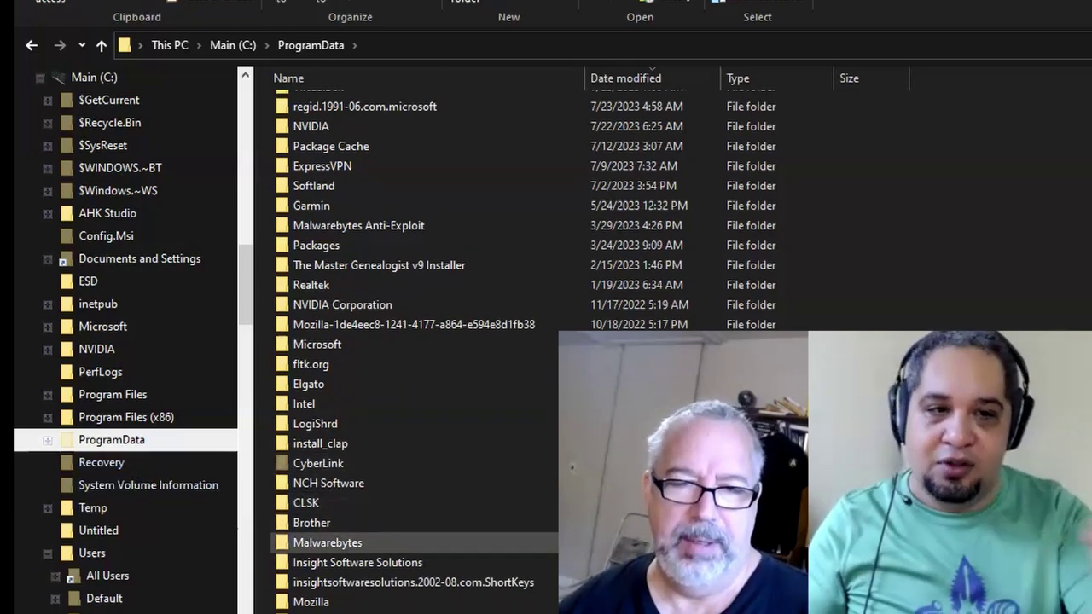
scroll(483, 349, "down", 1)
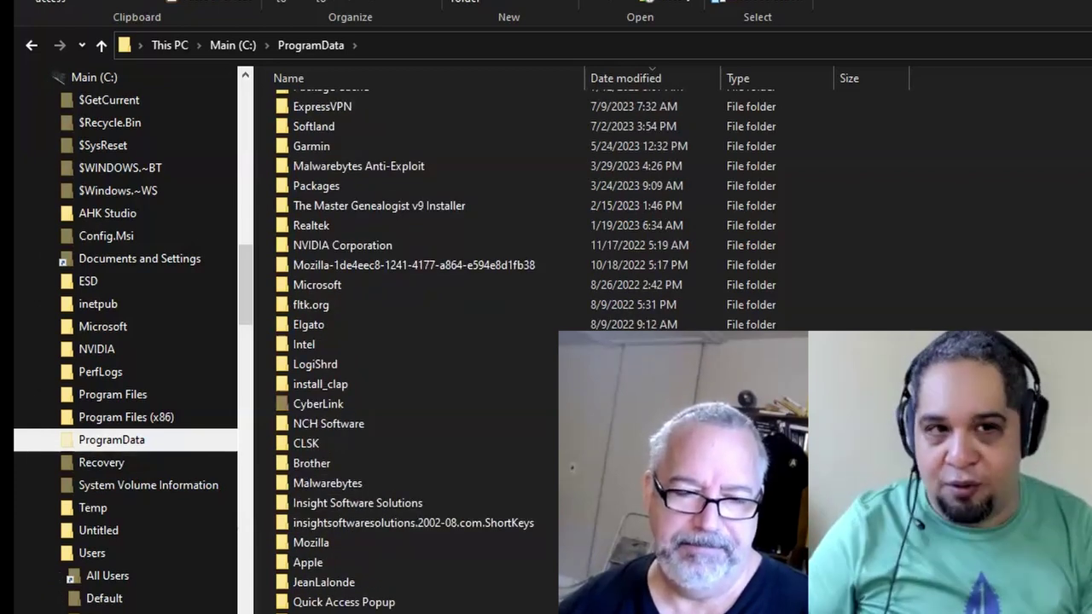
scroll(482, 349, "down", 8)
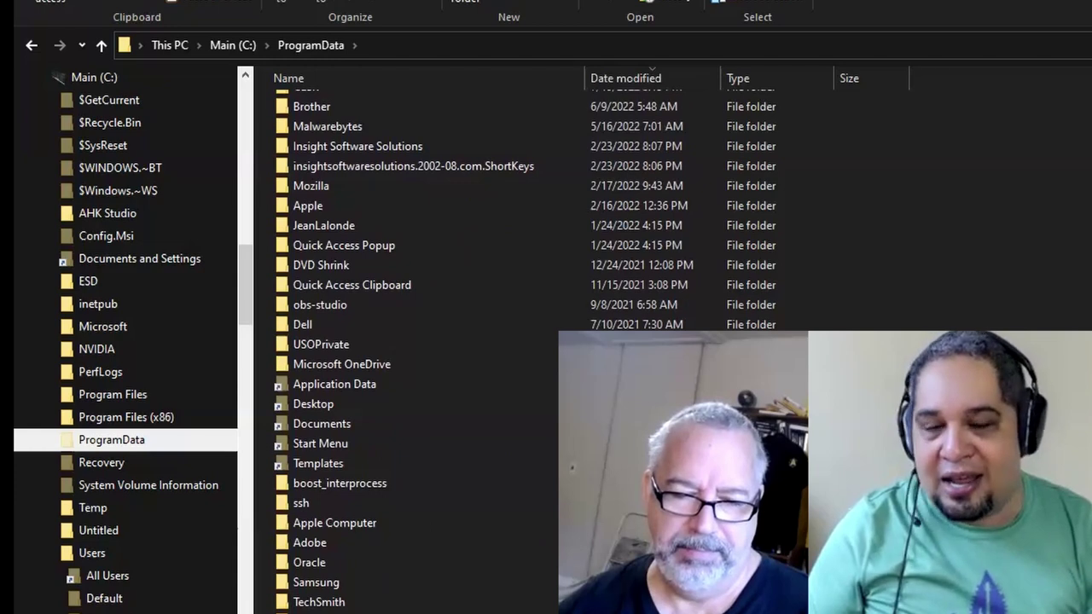
scroll(482, 349, "down", 2)
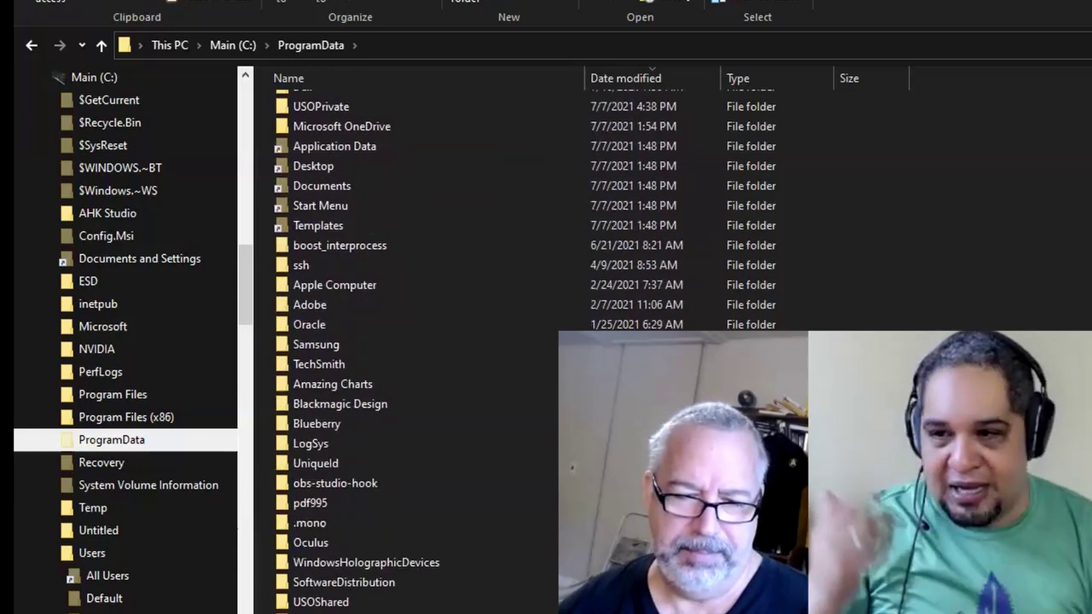
scroll(482, 349, "down", 1)
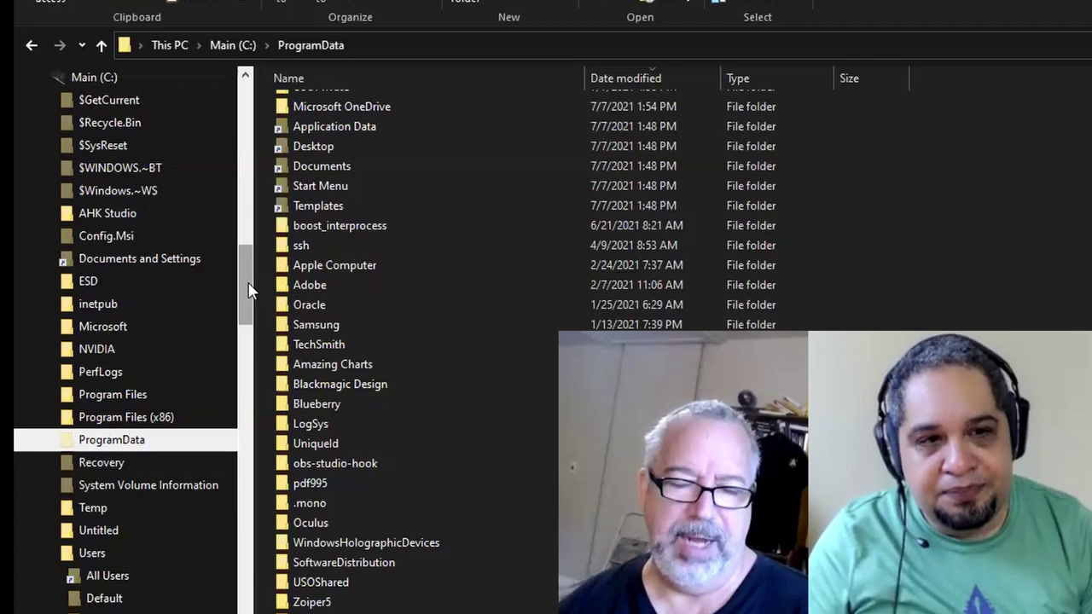
Step: Browse Program Files and Program Files (x86) from the navigation pane, then return to Main (C:)
left_click(111, 395)
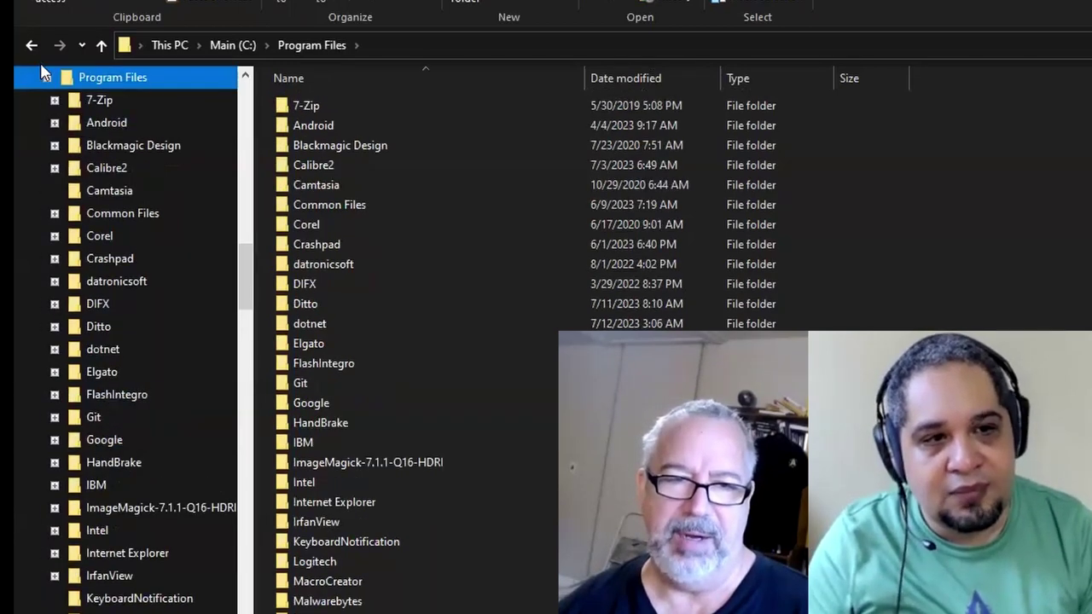
left_click(47, 77)
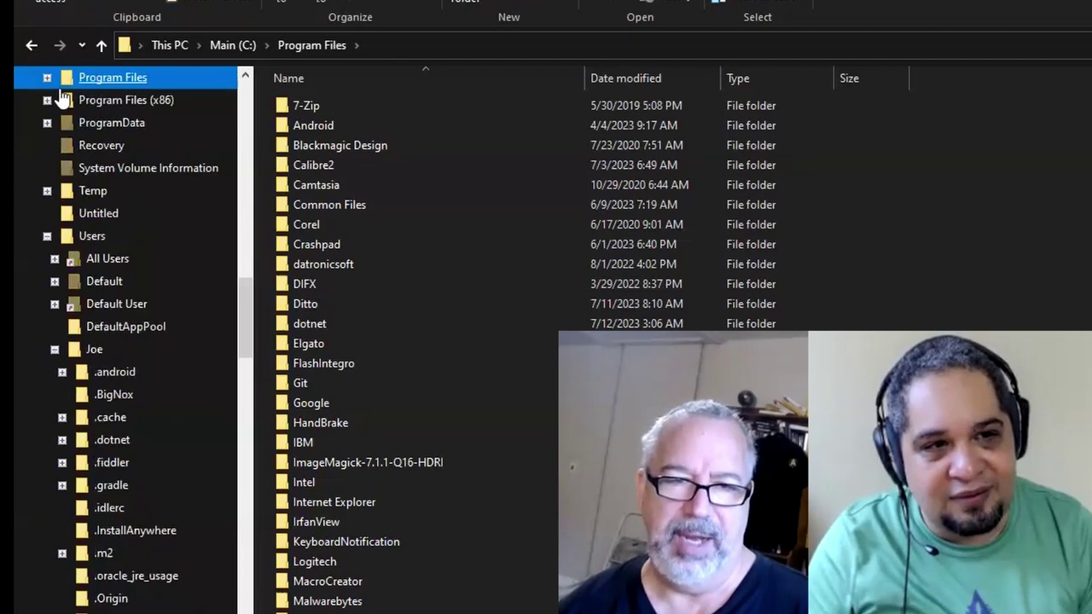
left_click(122, 100)
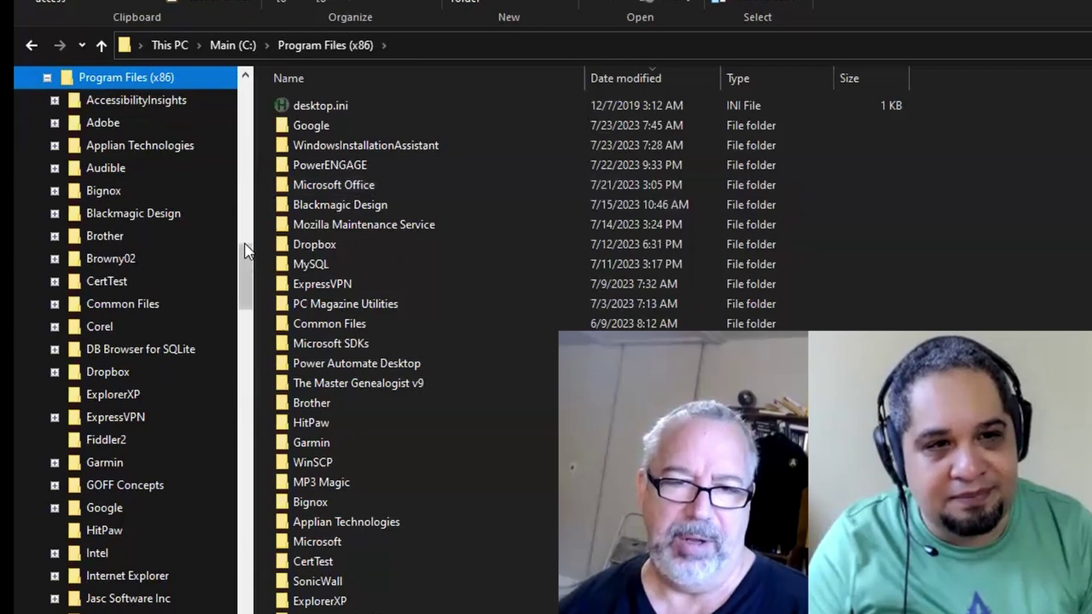
scroll(202, 195, "up", 1)
scroll(201, 200, "up", 7)
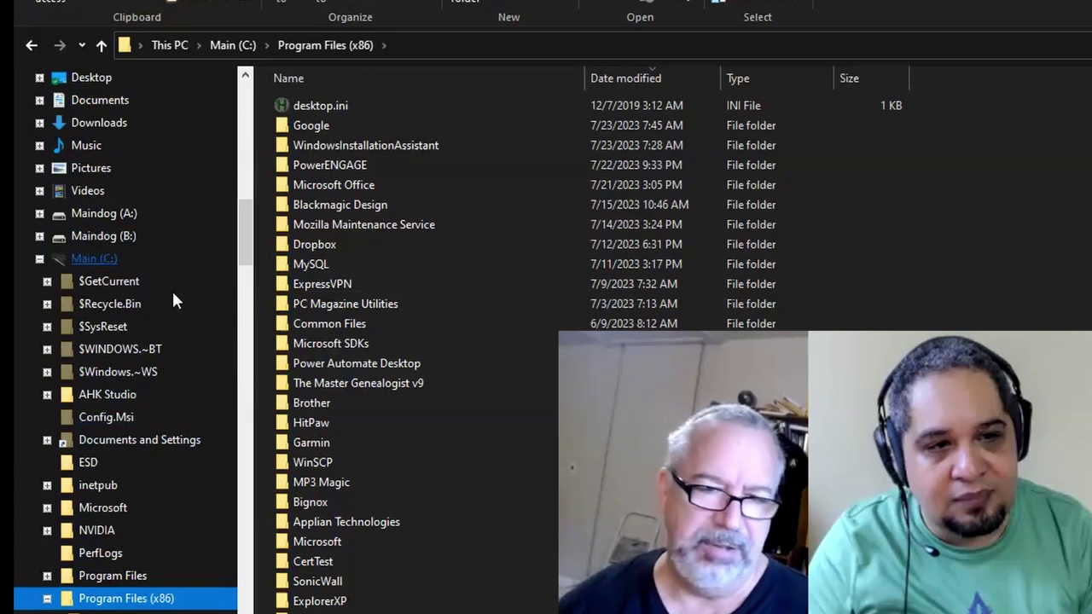
left_click(109, 260)
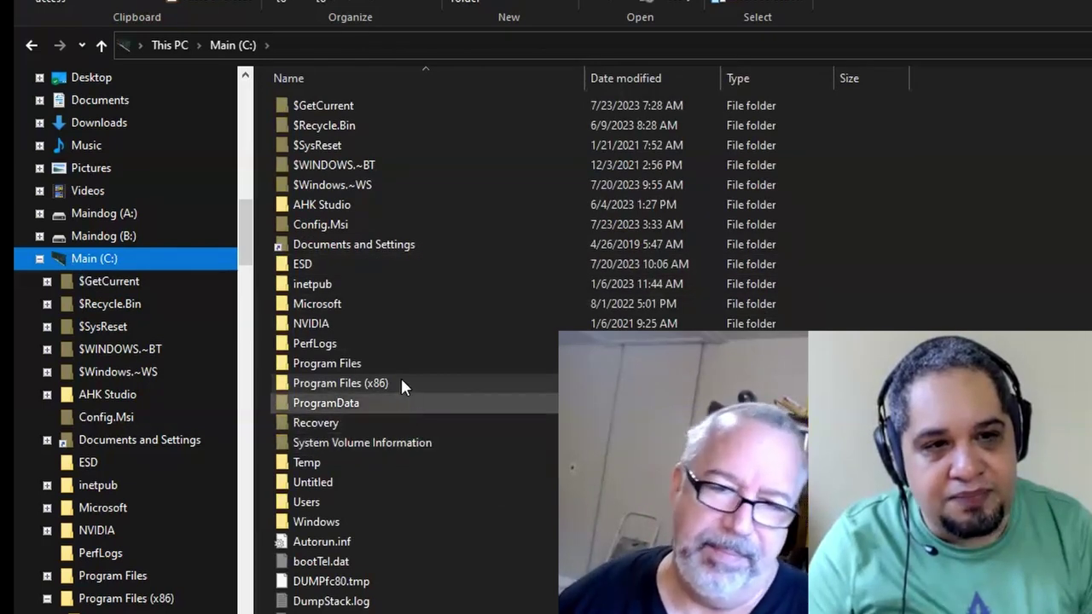
Step: Open the AHK Studio folder and its Settings.XML file, then select the lib folder
left_click(367, 200)
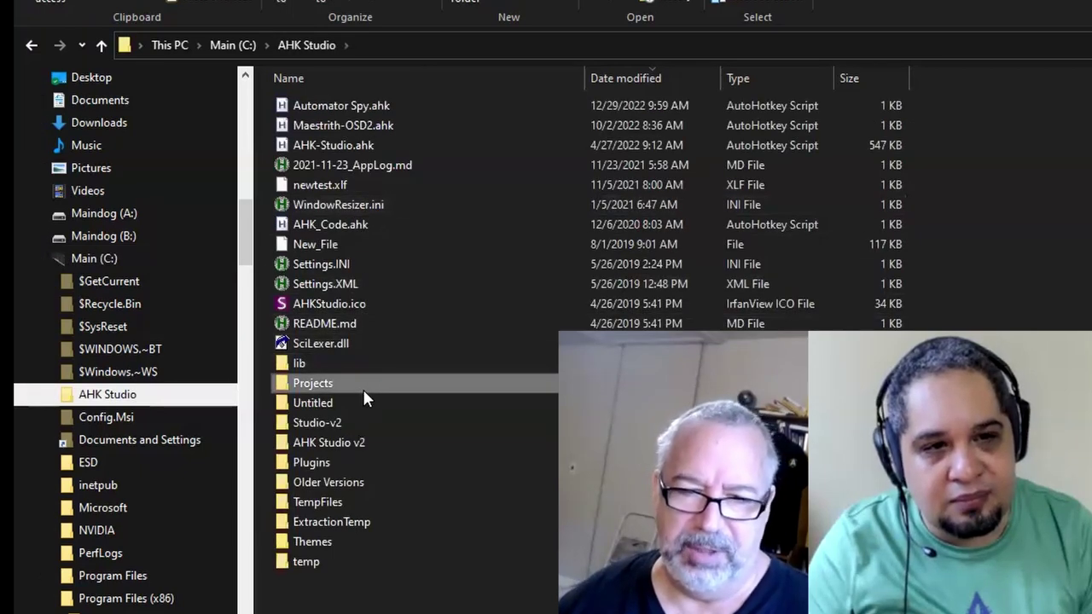
double_click(361, 283)
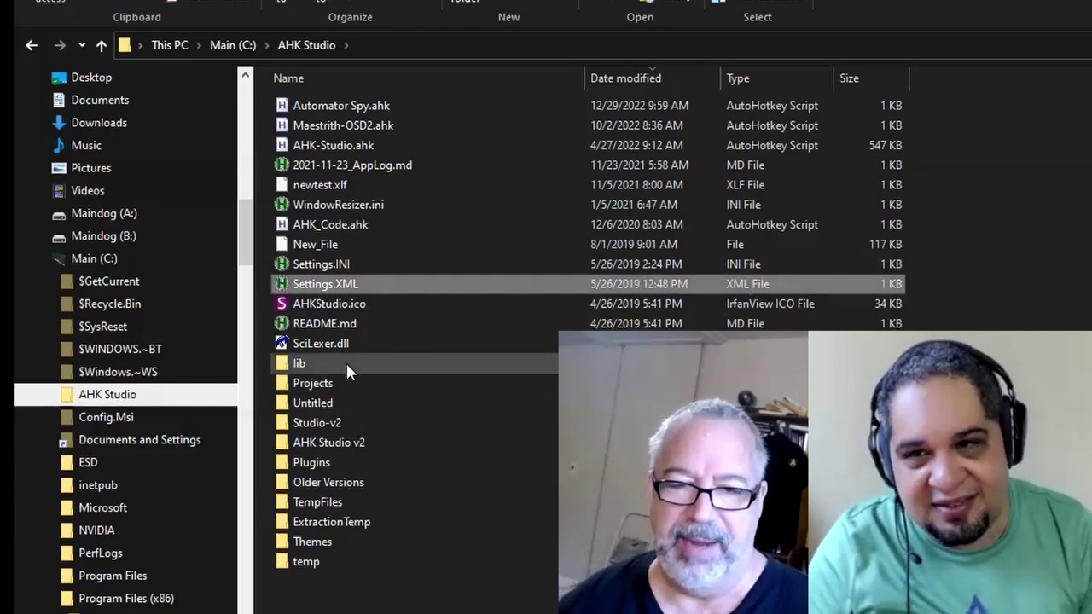
left_click(346, 362)
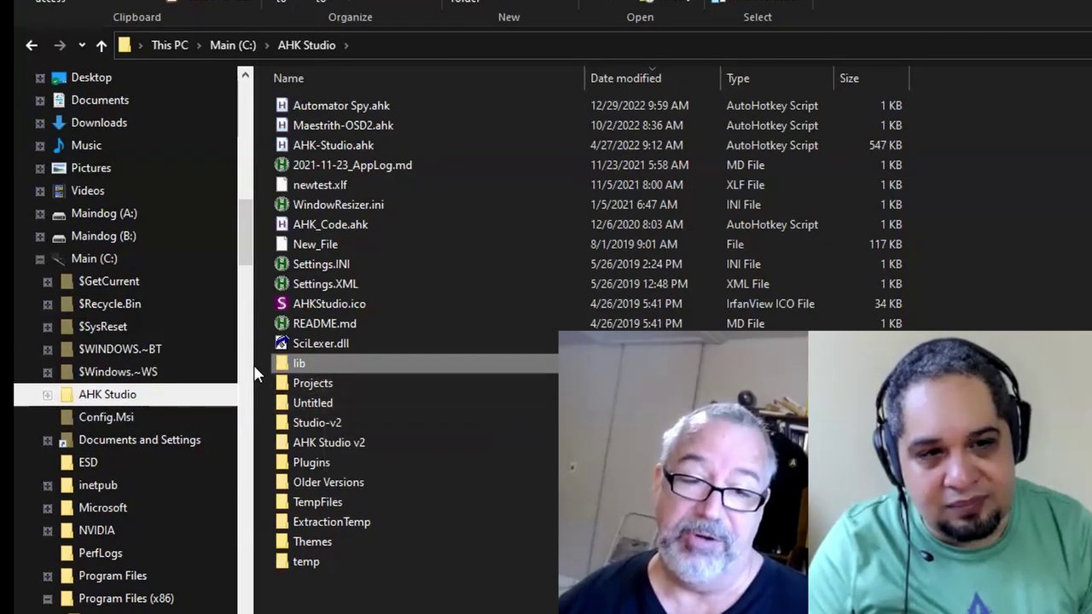
Step: Scroll through the Program Files (x86) subfolders and the text editor's app list
scroll(248, 228, "down", 2)
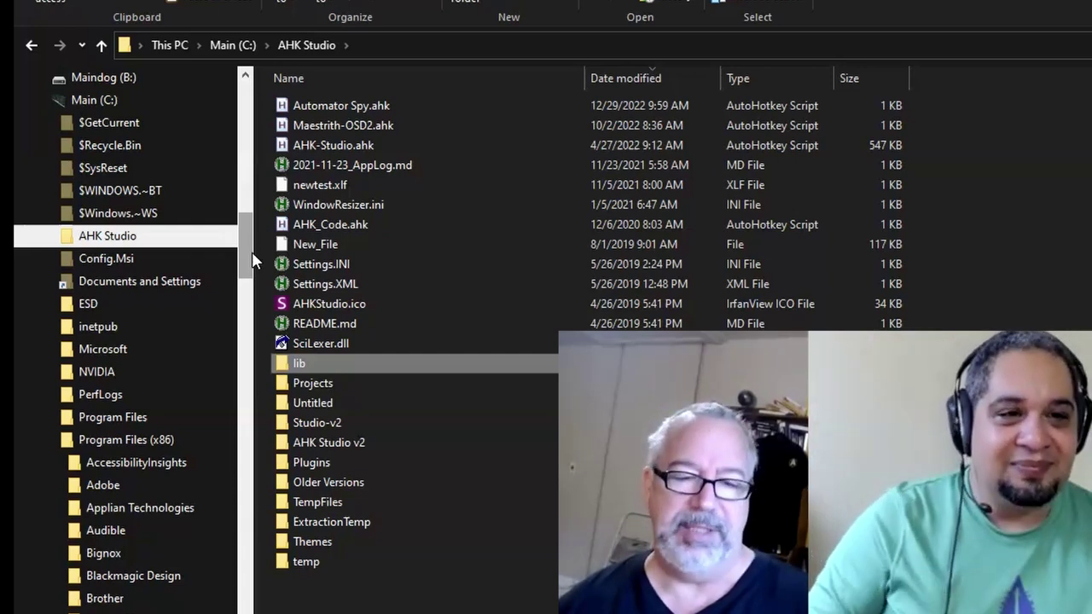
scroll(165, 439, "down", 2)
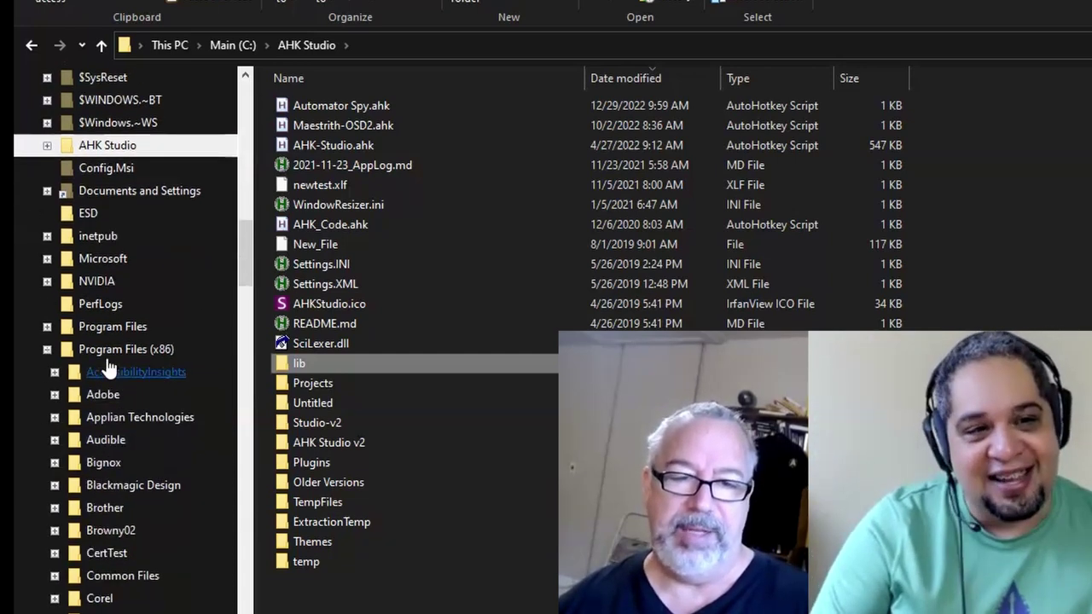
scroll(248, 418, "down", 4)
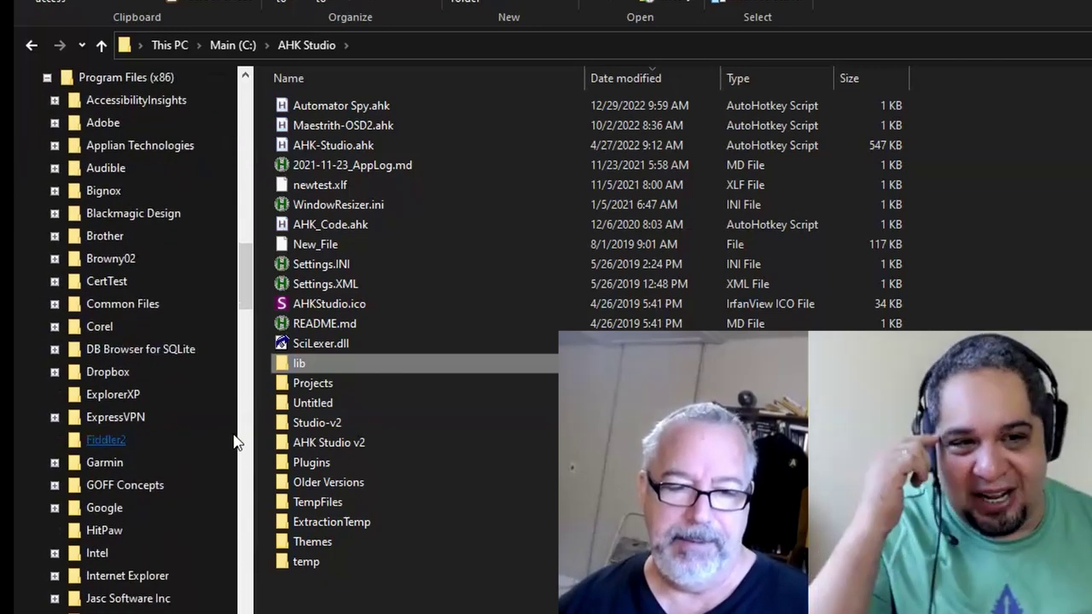
scroll(232, 431, "down", 5)
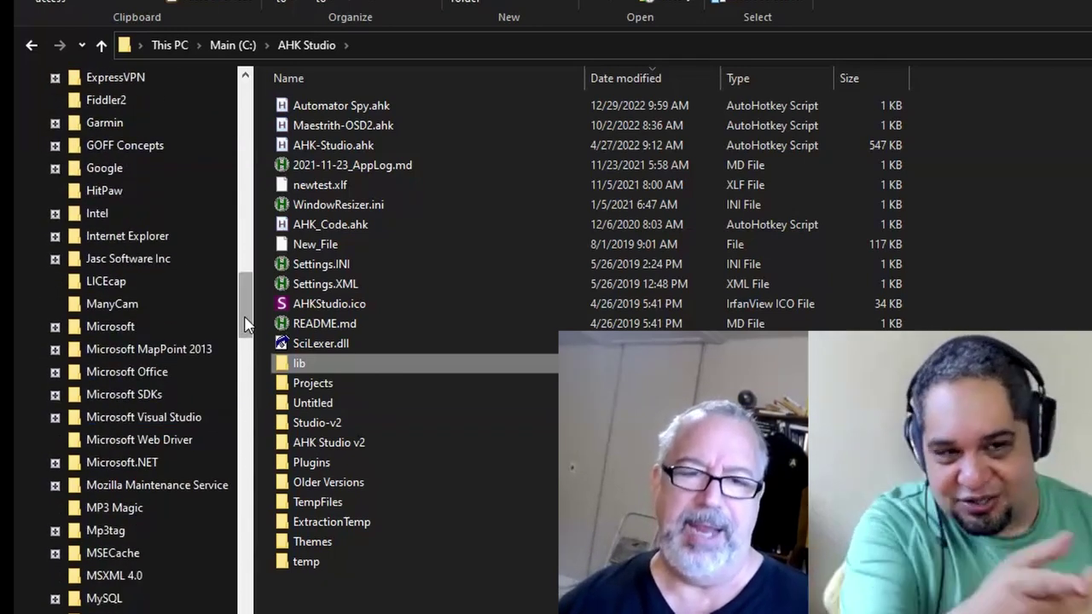
scroll(246, 325, "down", 3)
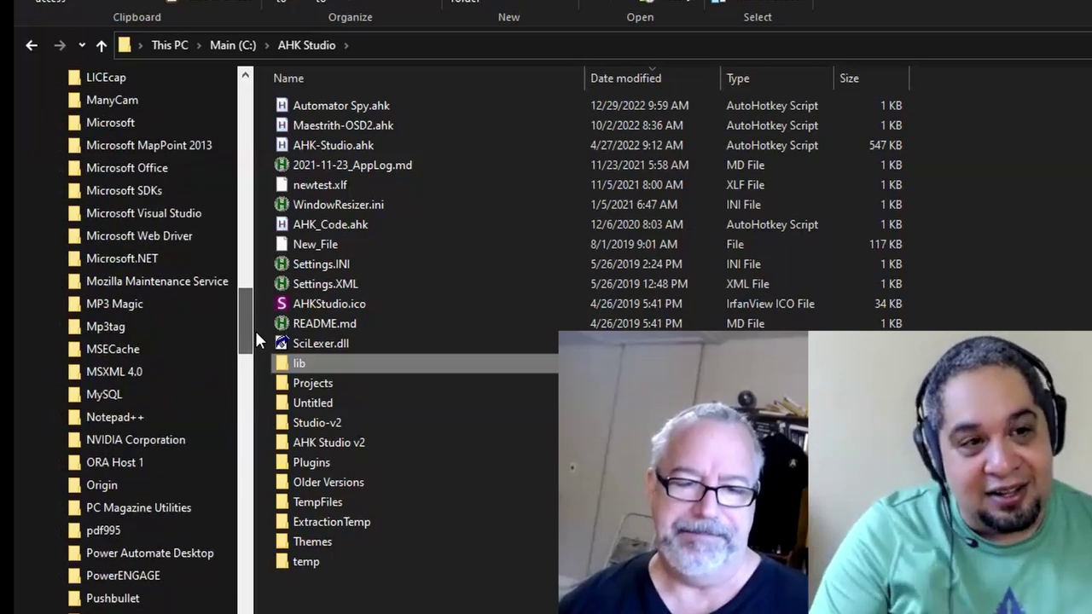
mouse_move(255, 335)
left_mouse_down()
mouse_move(270, 408)
mouse_move(244, 344)
left_mouse_up()
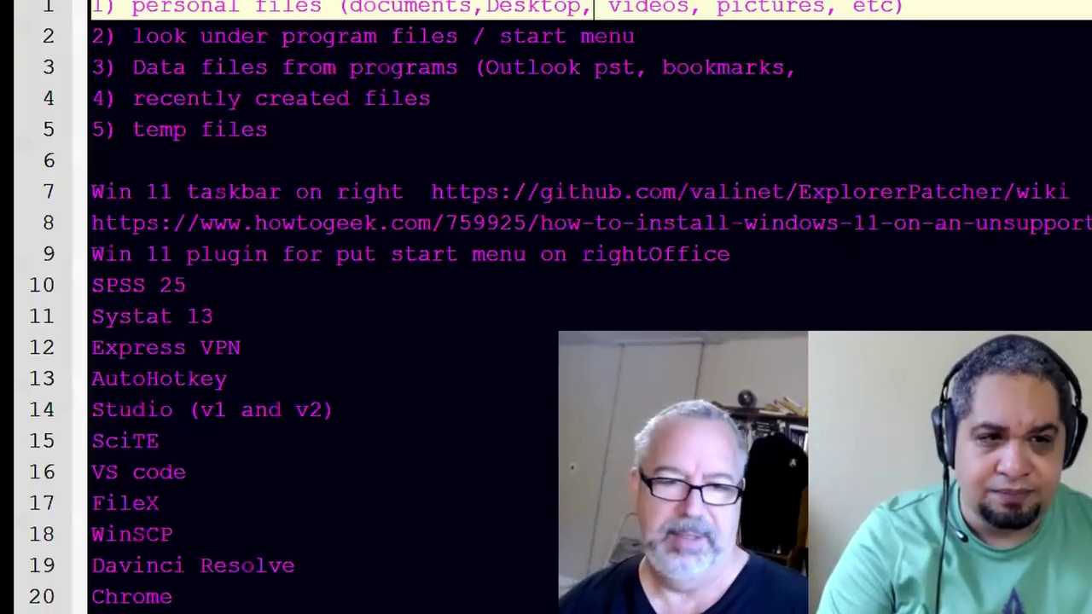
scroll(342, 307, "down", 7)
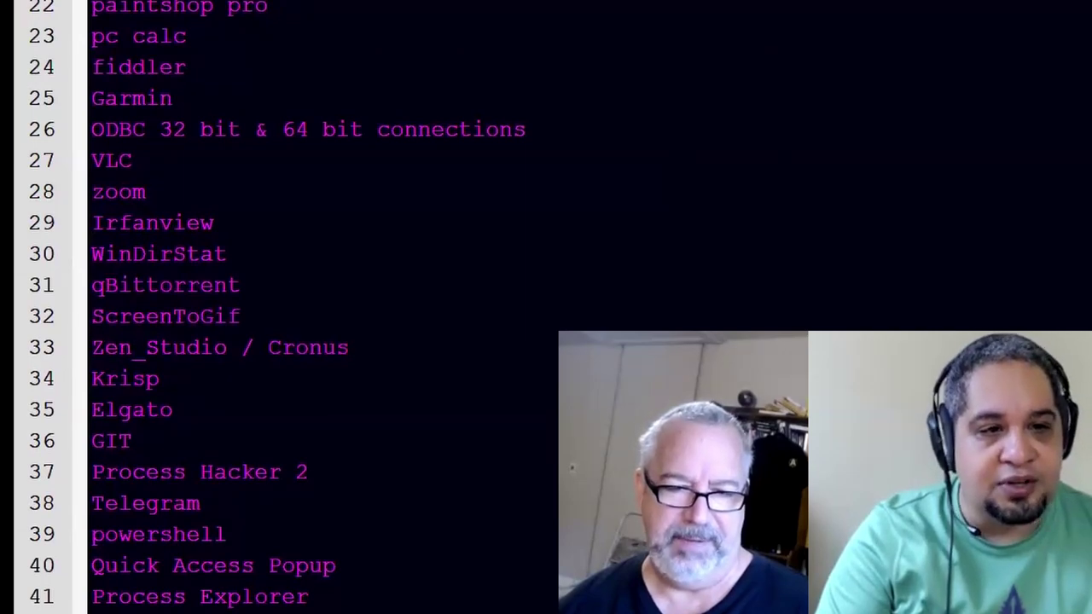
double_click(183, 316)
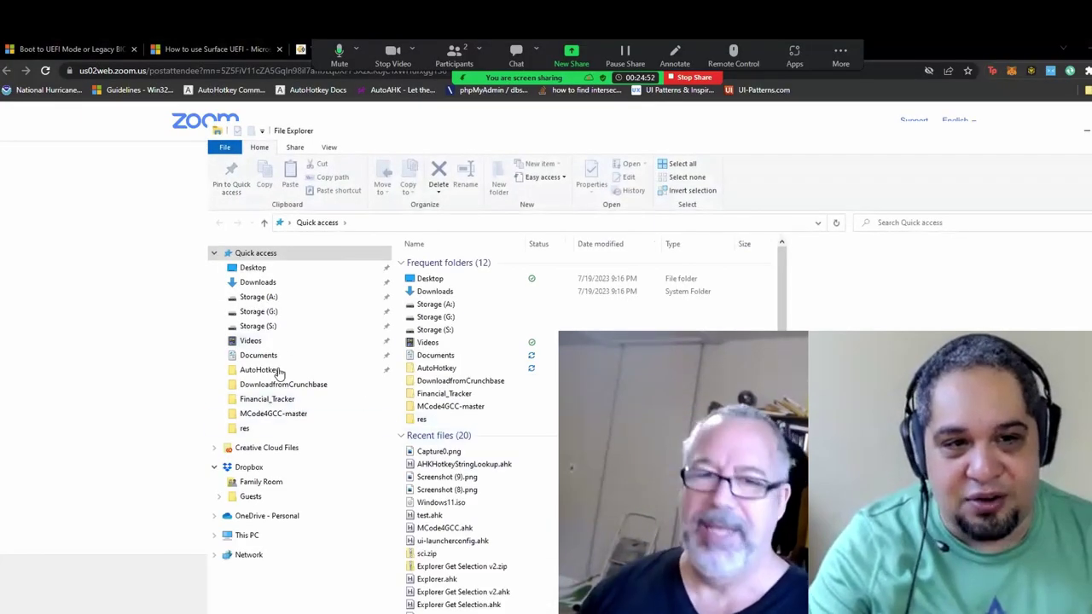
Step: Launch TreeSize Free on This PC, dismiss its permission prompt, and minimize File Explorer
right_click(273, 299)
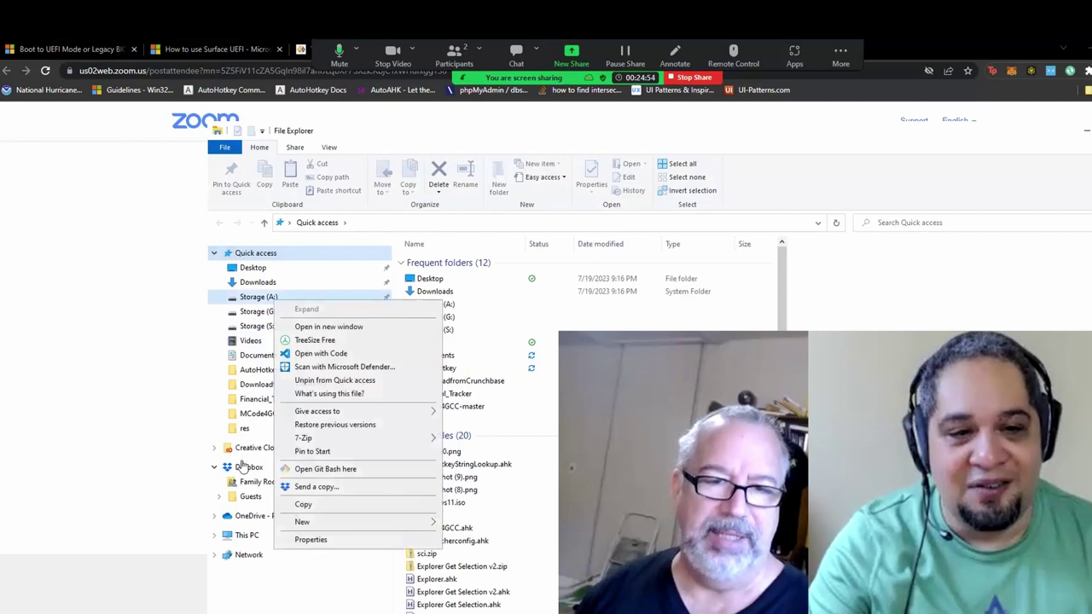
right_click(246, 535)
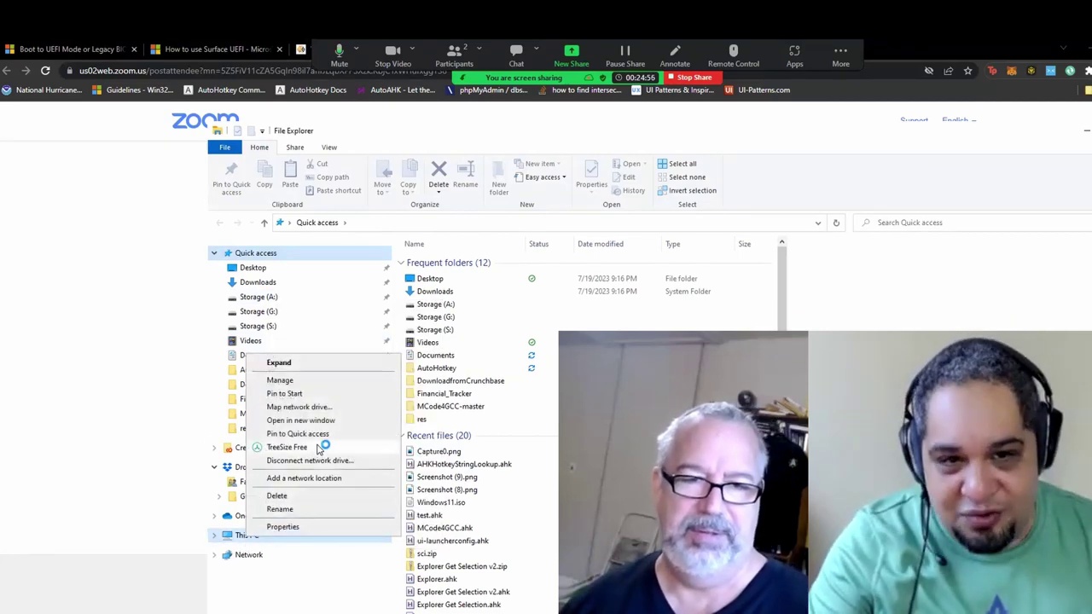
left_click(319, 447)
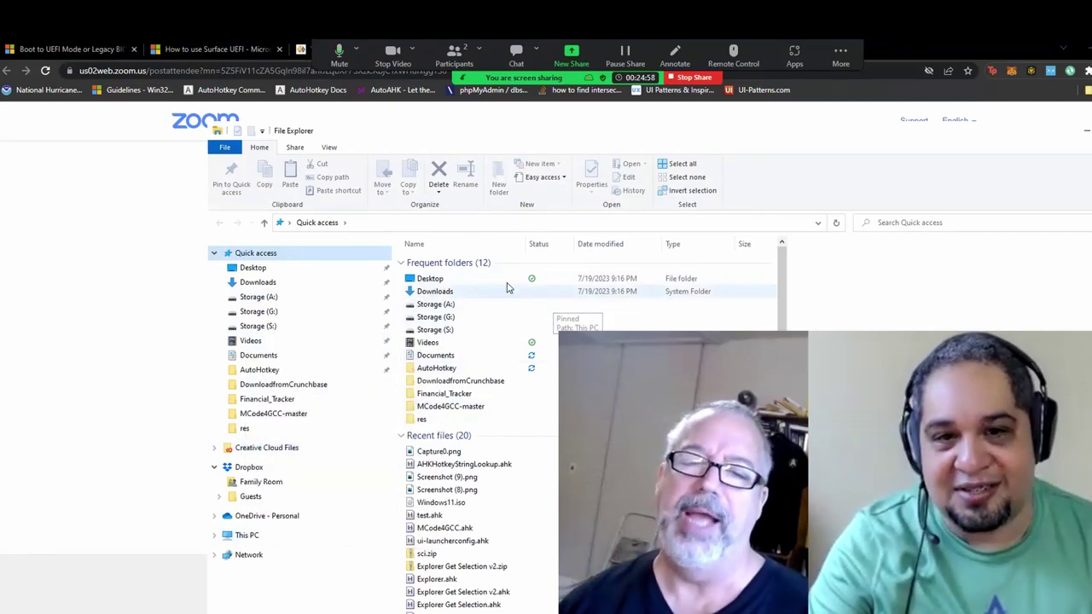
key("super+d")
left_click(520, 448)
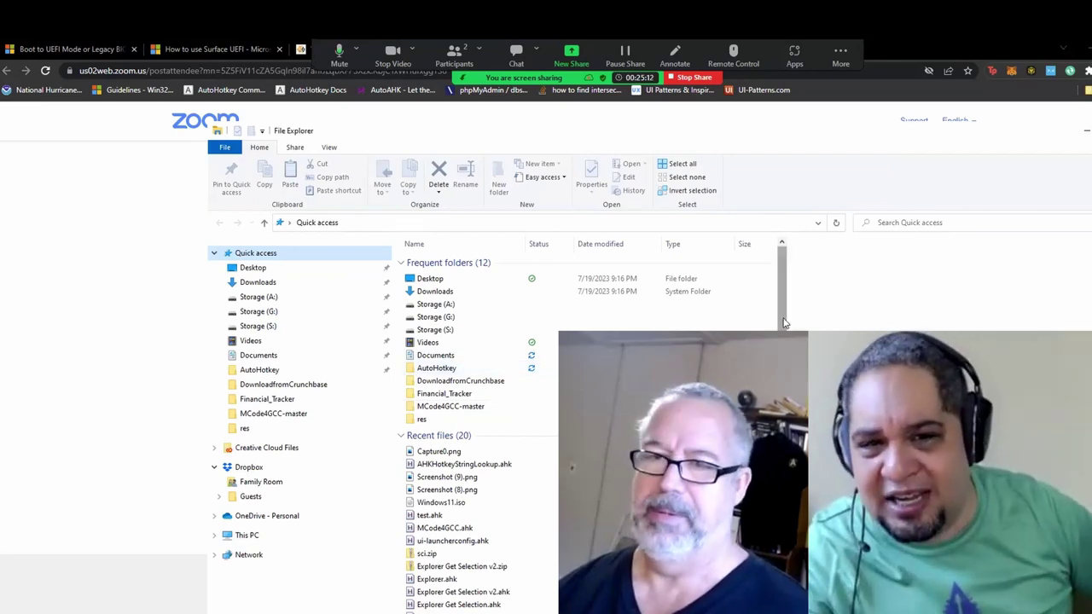
scroll(477, 427, "down", 2)
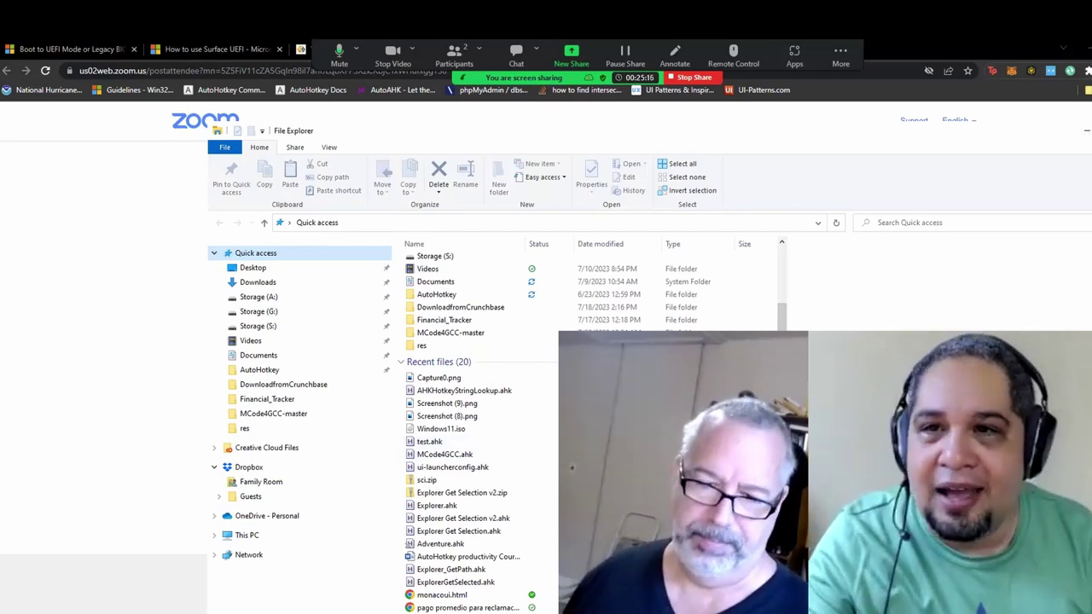
left_click(1085, 130)
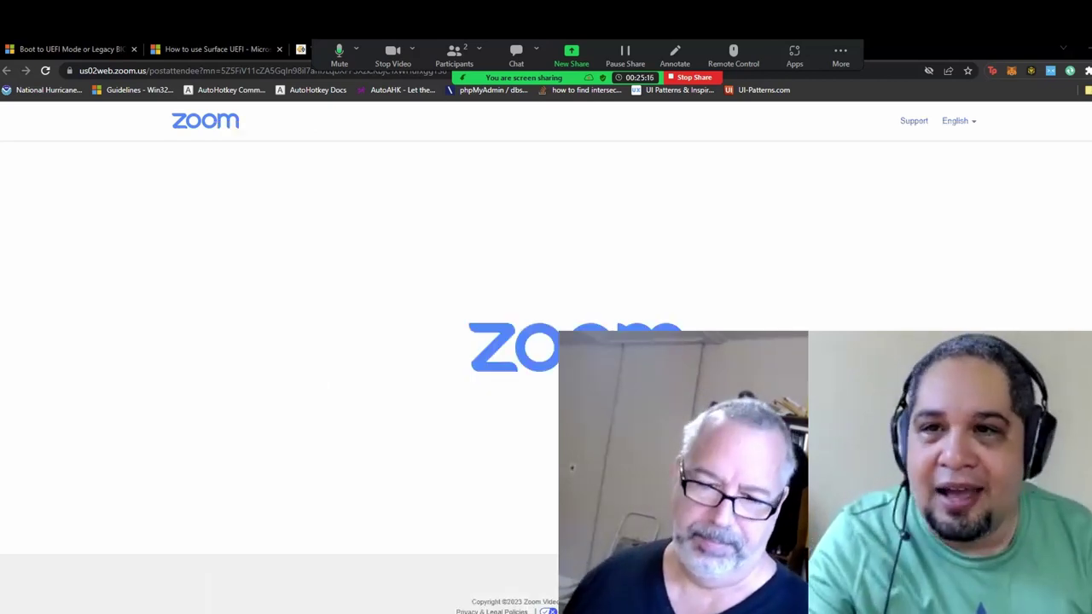
Step: Open TabHamster's options page at the Backup/Restore section
left_click(1051, 71)
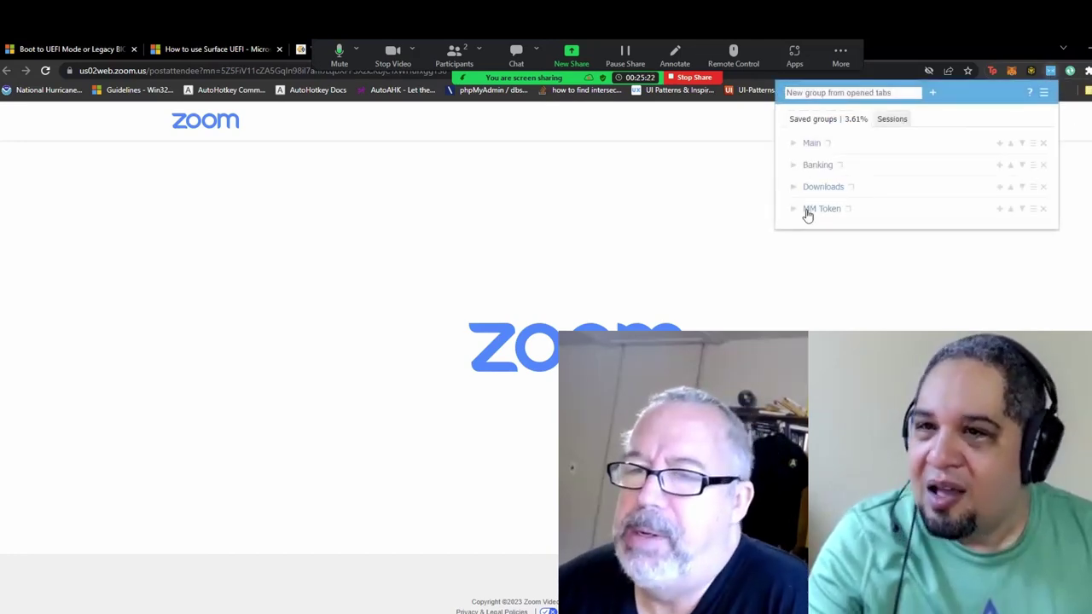
left_click(1047, 96)
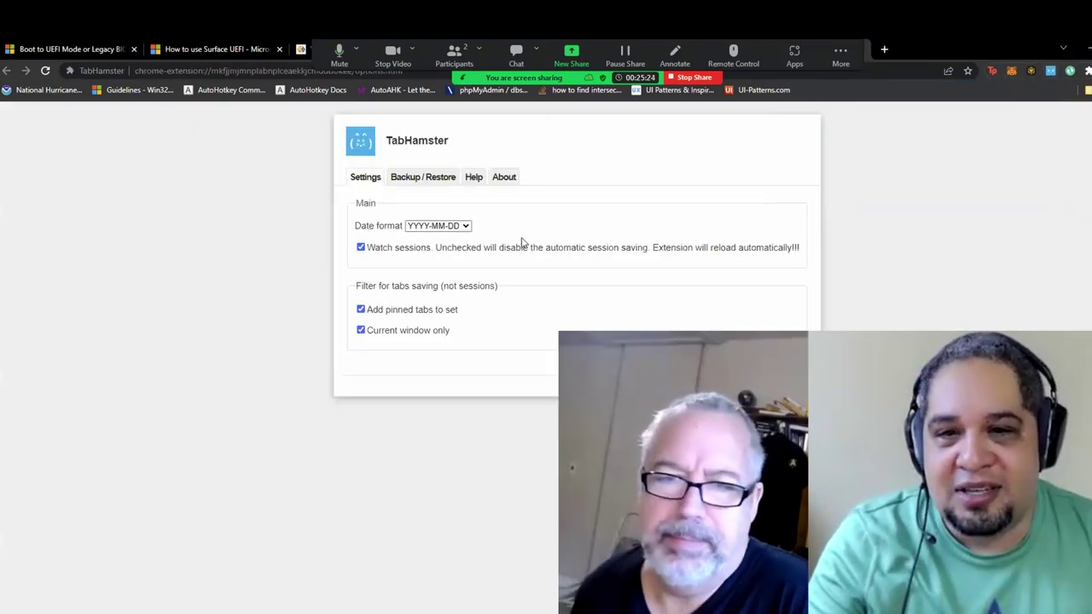
left_click(439, 185)
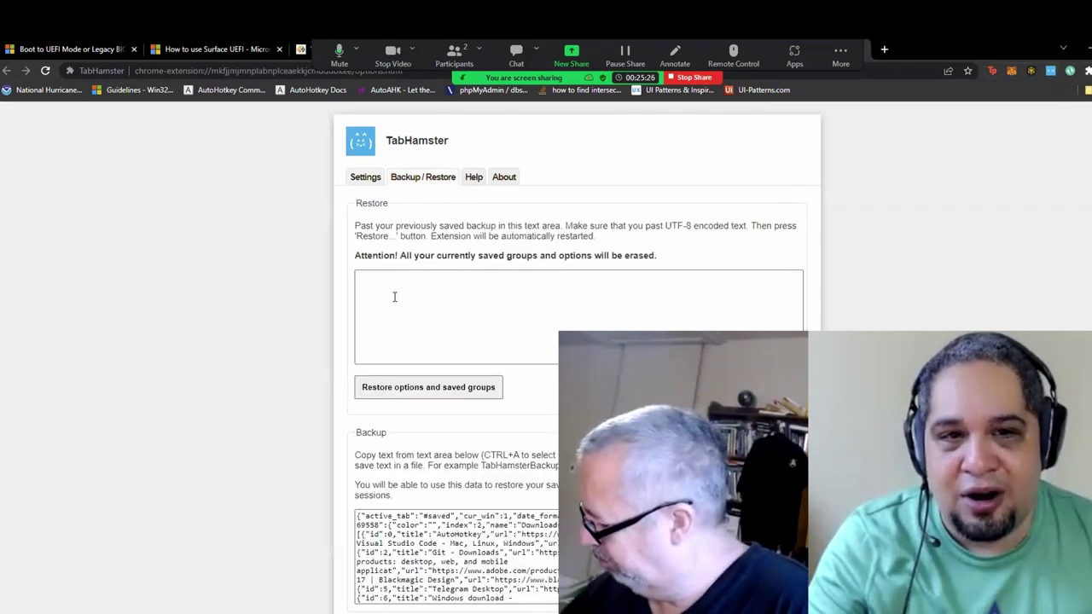
Step: Expand the saved Downloads group and reopen all its tabs in a new window
left_click(1052, 72)
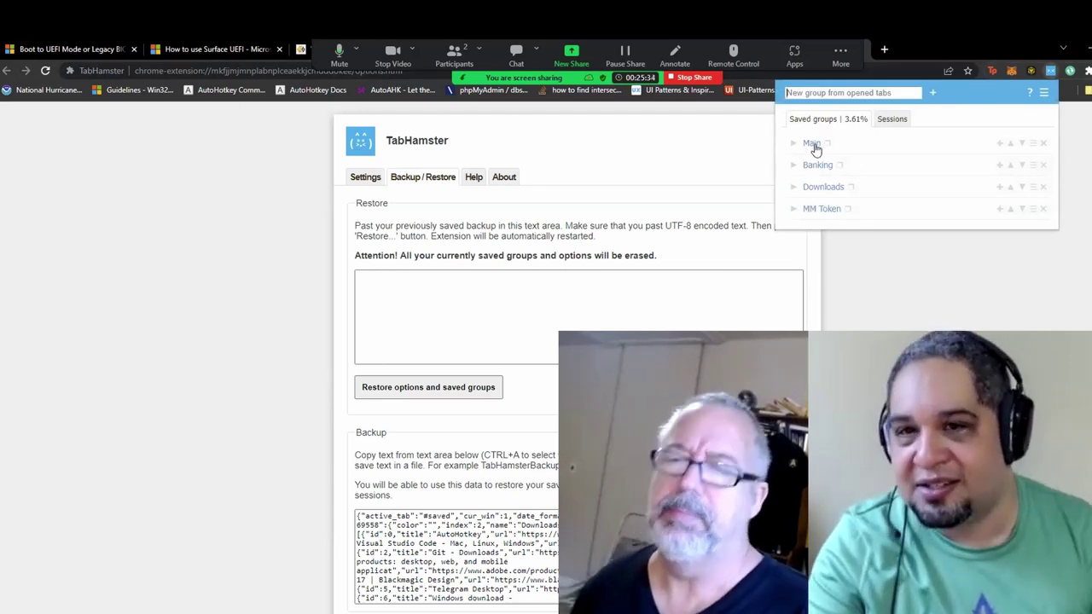
left_click(794, 188)
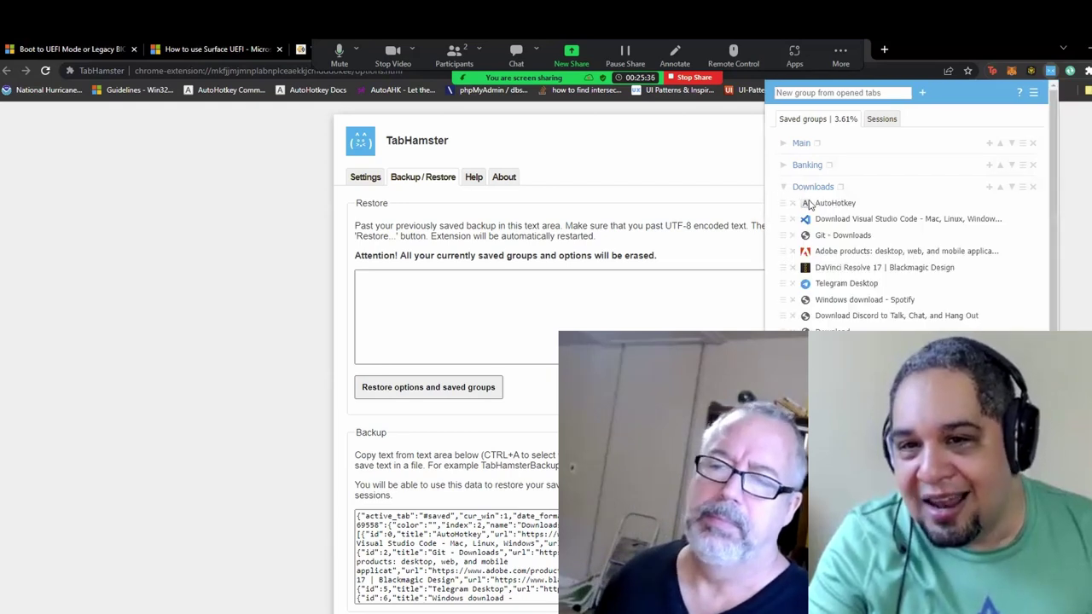
scroll(854, 256, "down", 1)
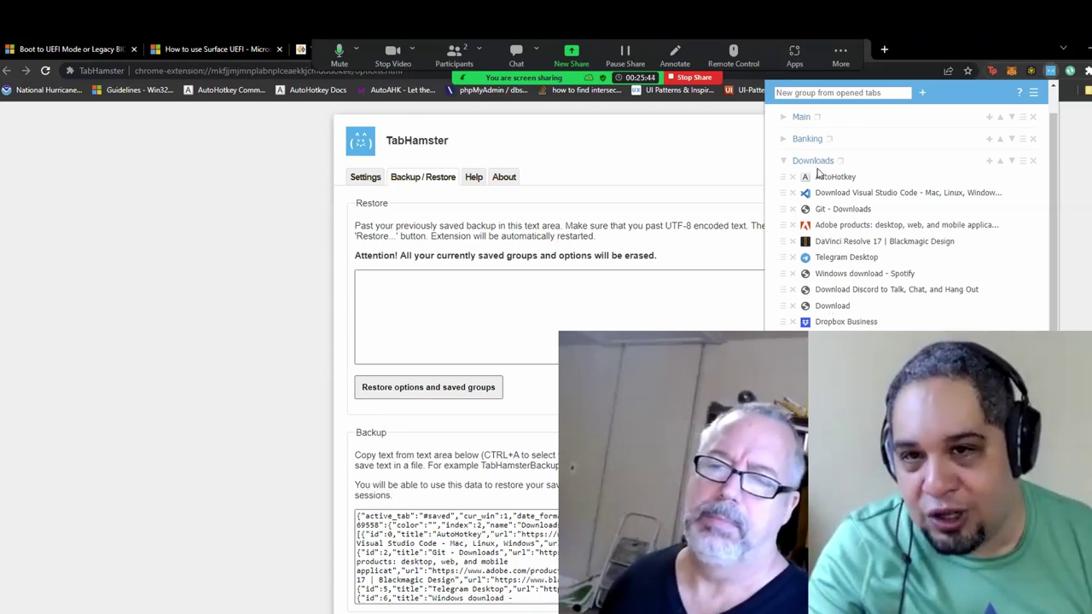
left_click(815, 161)
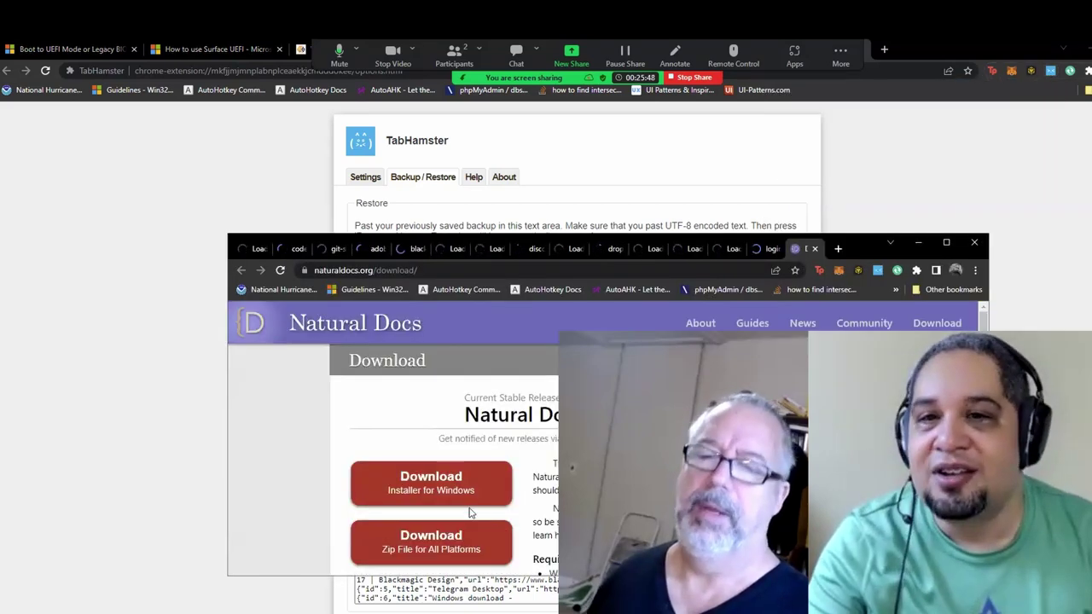
Step: Review the login, Zoom, Steam and AutoHotkey tabs, then close the restored Downloads window
left_click(758, 251)
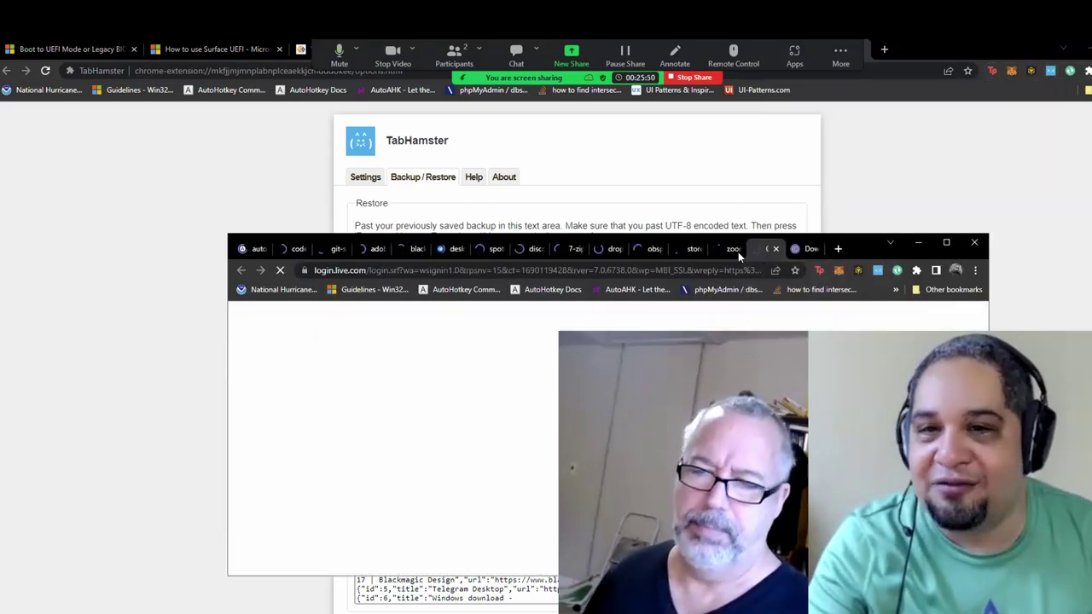
left_click(727, 252)
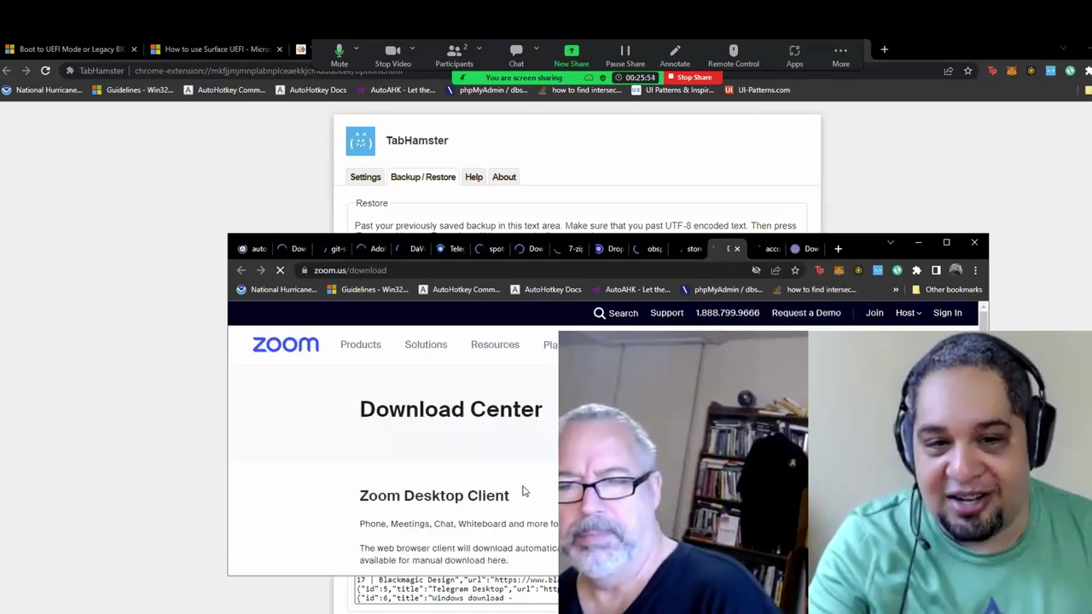
scroll(541, 482, "down", 3)
scroll(541, 482, "down", 5)
left_click(674, 249)
scroll(519, 438, "down", 3)
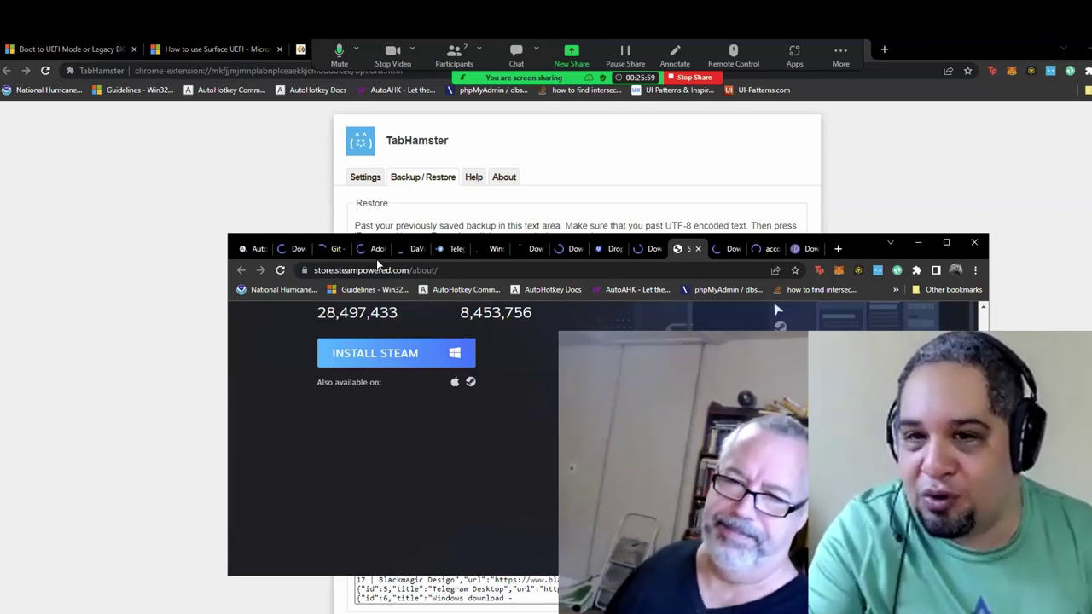
key("ctrl+1")
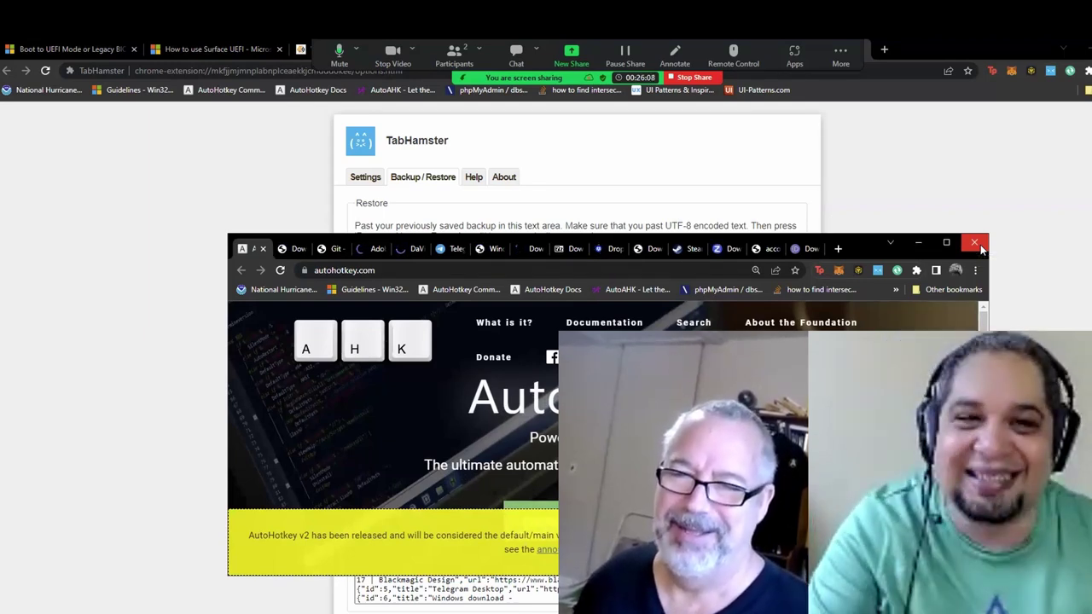
left_click(974, 243)
Step: Check the saved Downloads group's tabs in TabHamster, then select the options page's web address
left_click(742, 325)
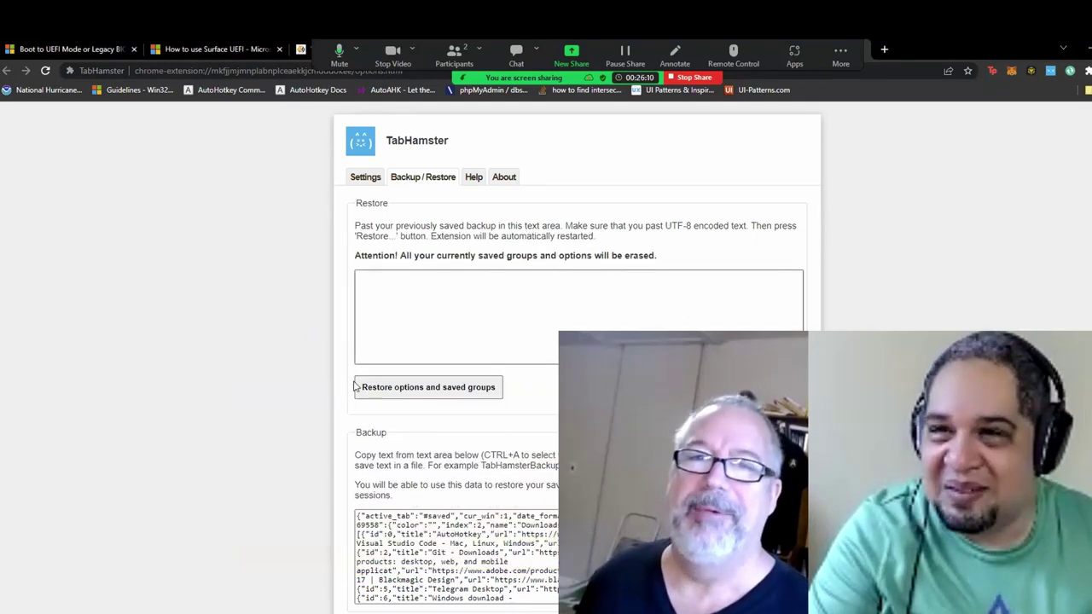
left_click(946, 151)
left_click(1048, 71)
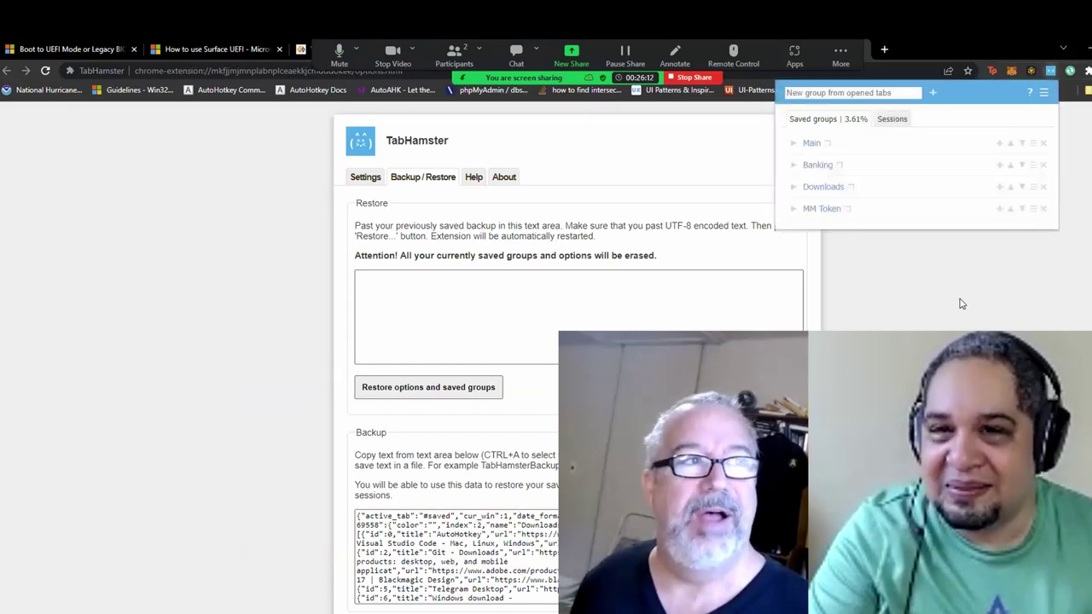
left_click(793, 189)
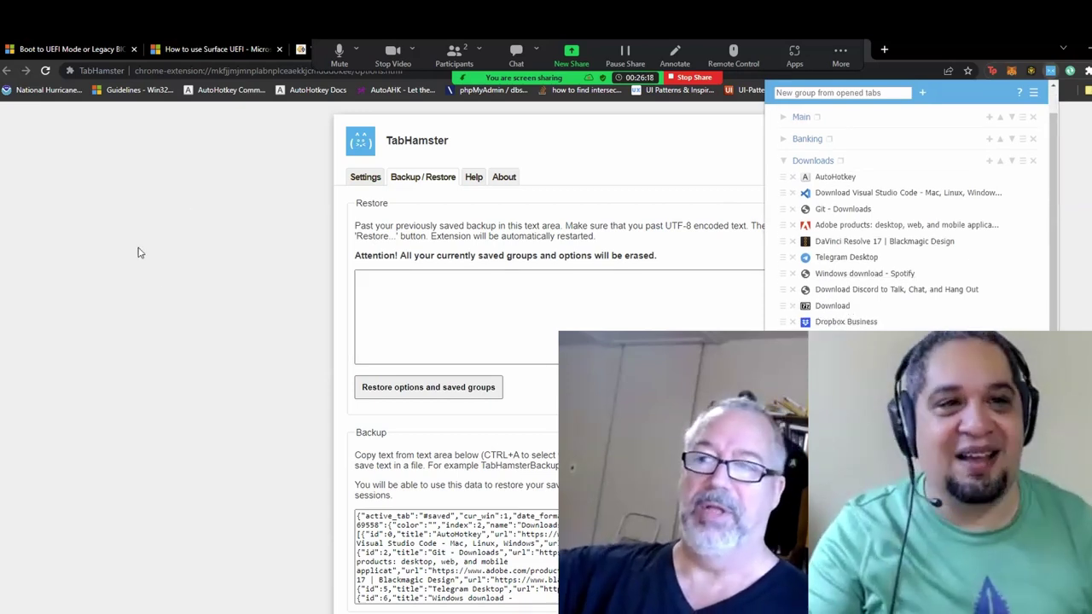
left_click(234, 71)
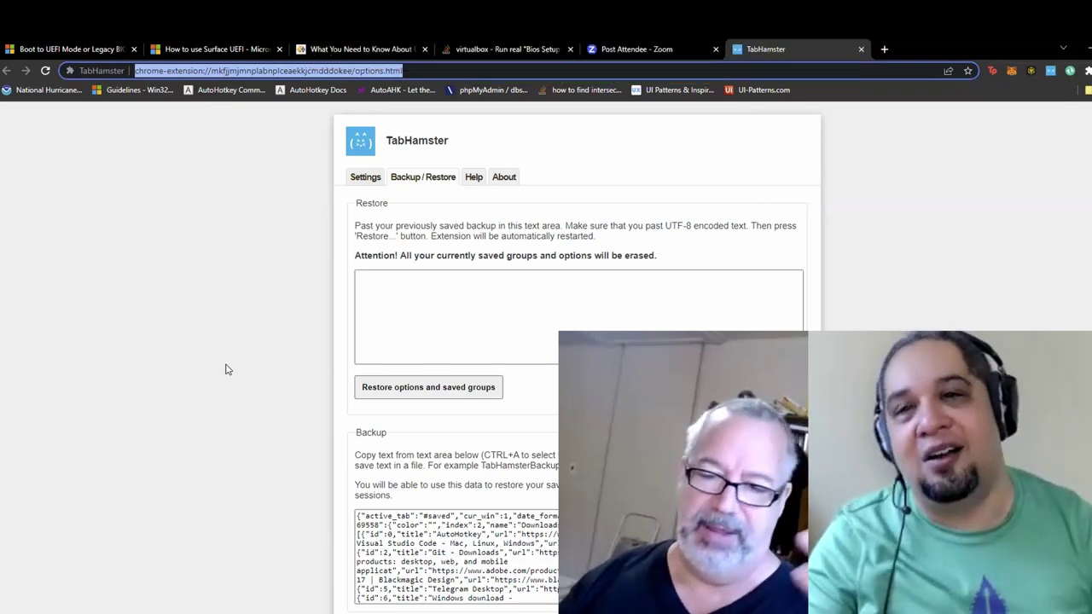
left_click(1051, 70)
left_click(793, 188)
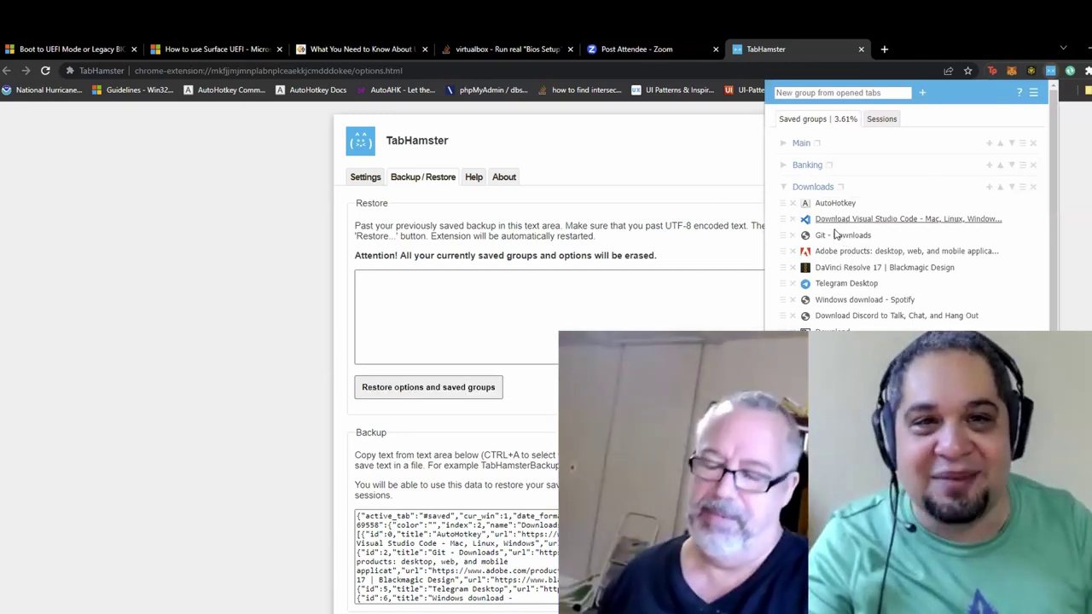
left_click(453, 68)
left_click(450, 72)
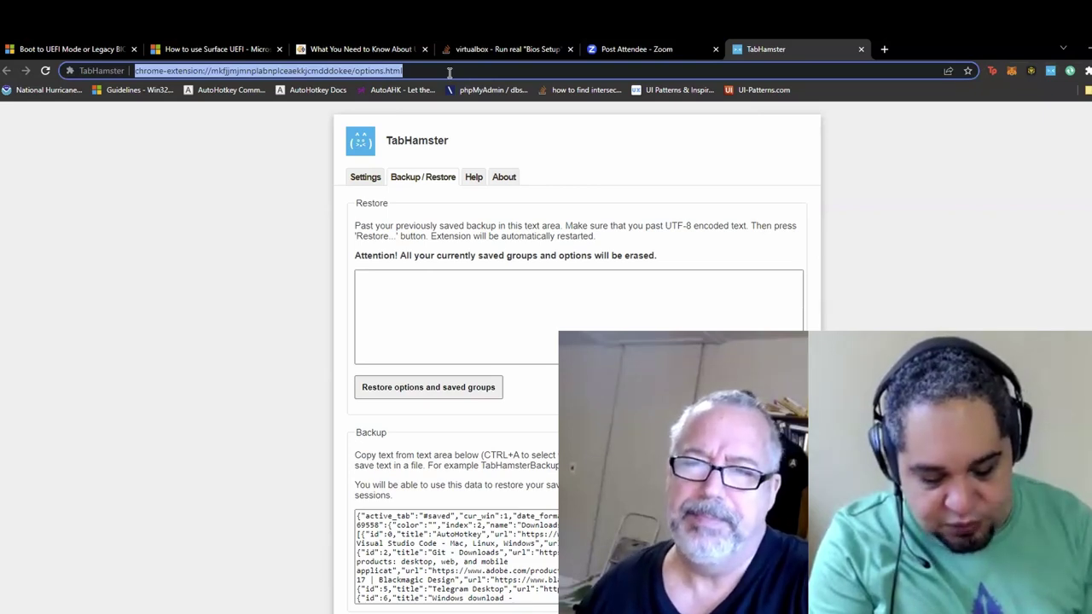
Step: Search for 'portableapps', open the PortableApps.com website, and browse its home page
type("por")
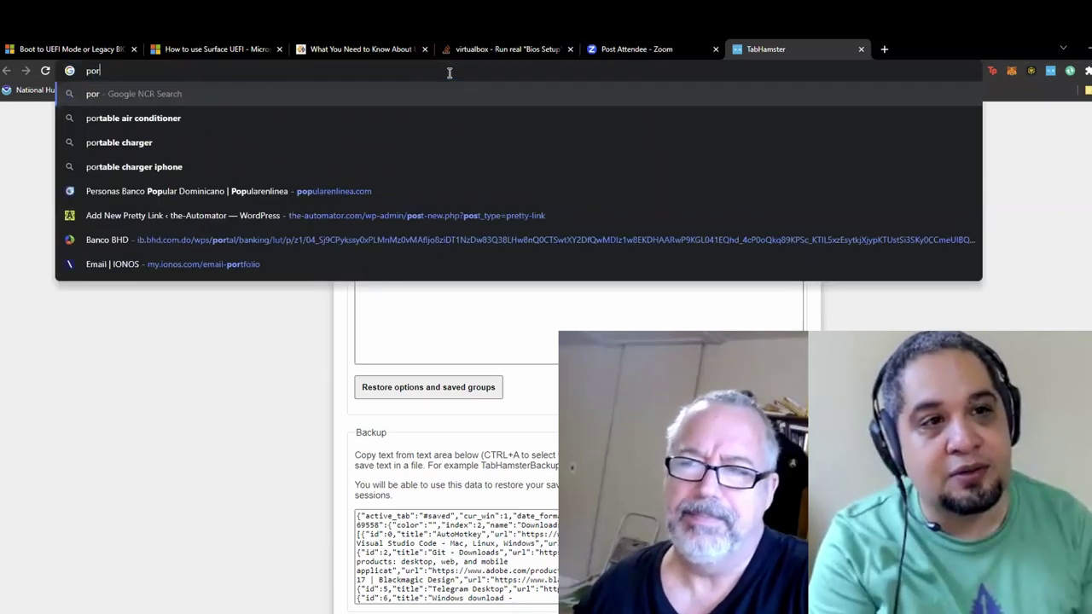
type("tableapps")
key("Return")
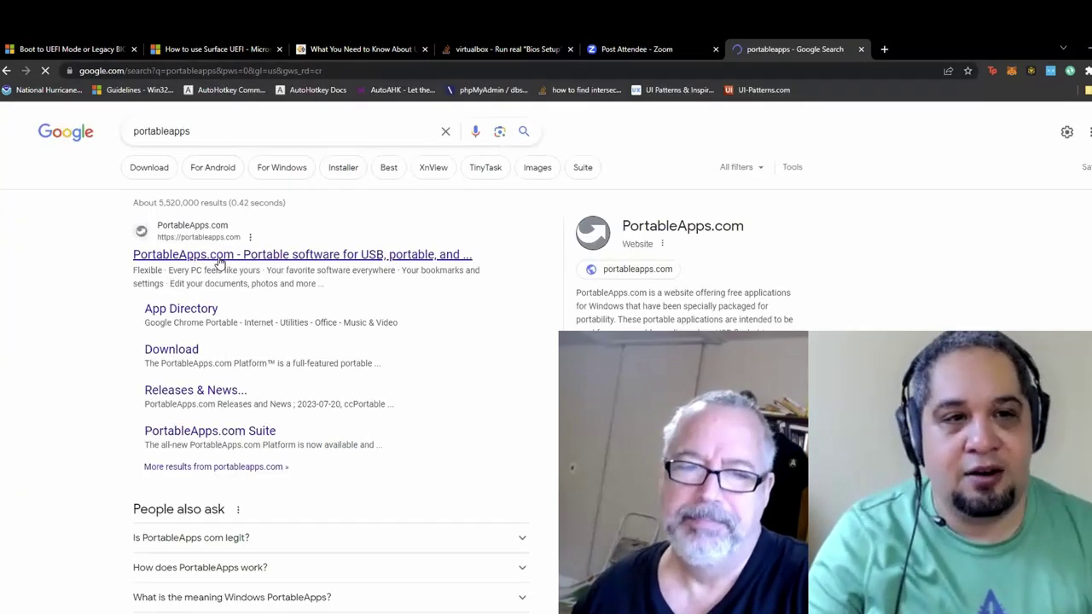
left_click(219, 261)
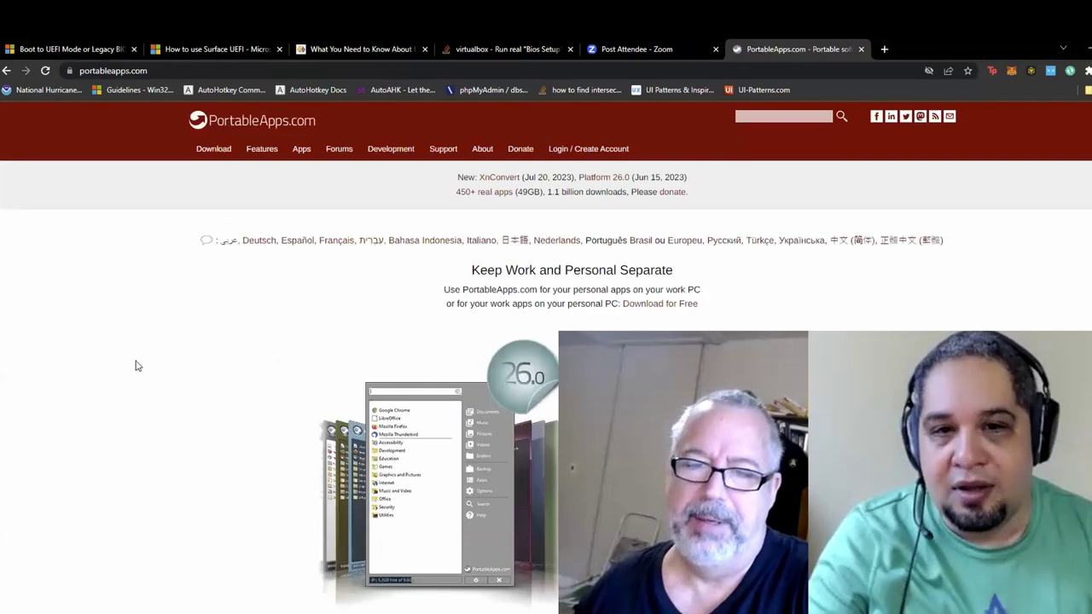
scroll(137, 363, "down", 3)
scroll(145, 362, "up", 2)
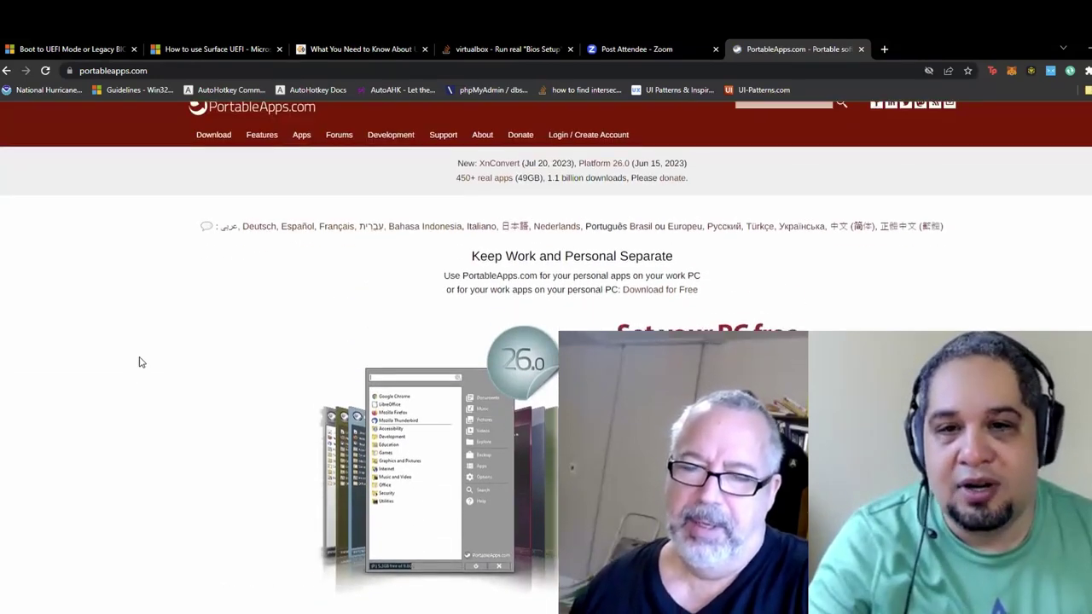
scroll(188, 357, "down", 1)
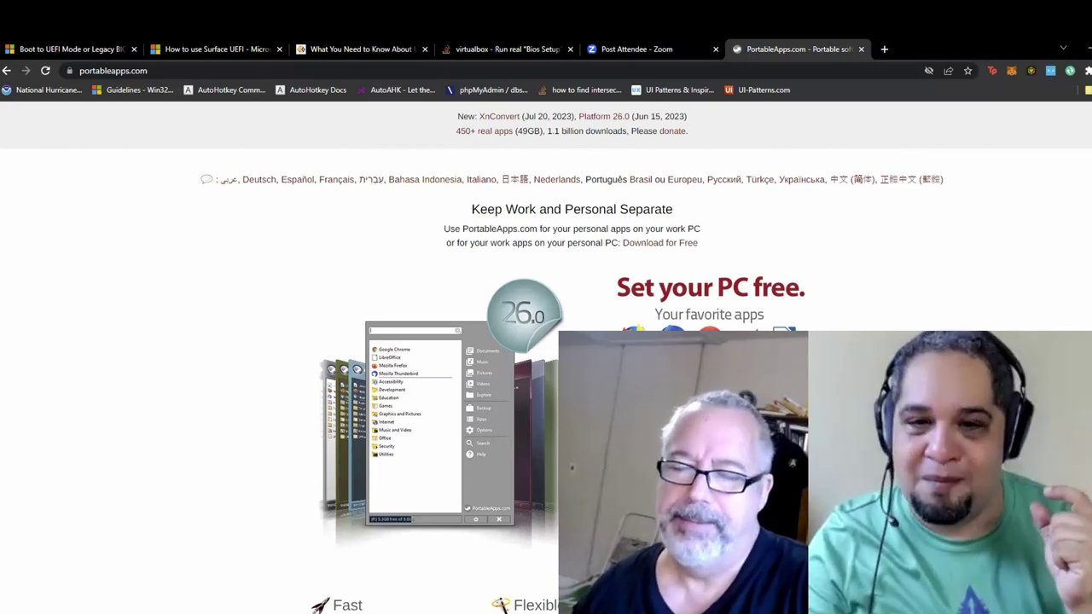
scroll(410, 359, "down", 5)
scroll(409, 358, "up", 4)
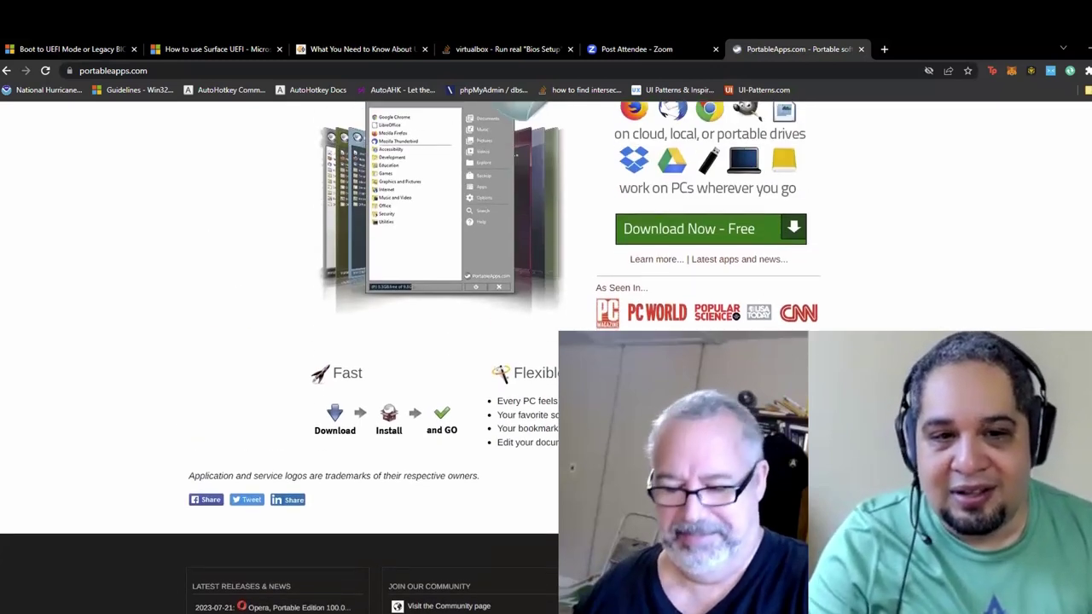
scroll(409, 359, "up", 4)
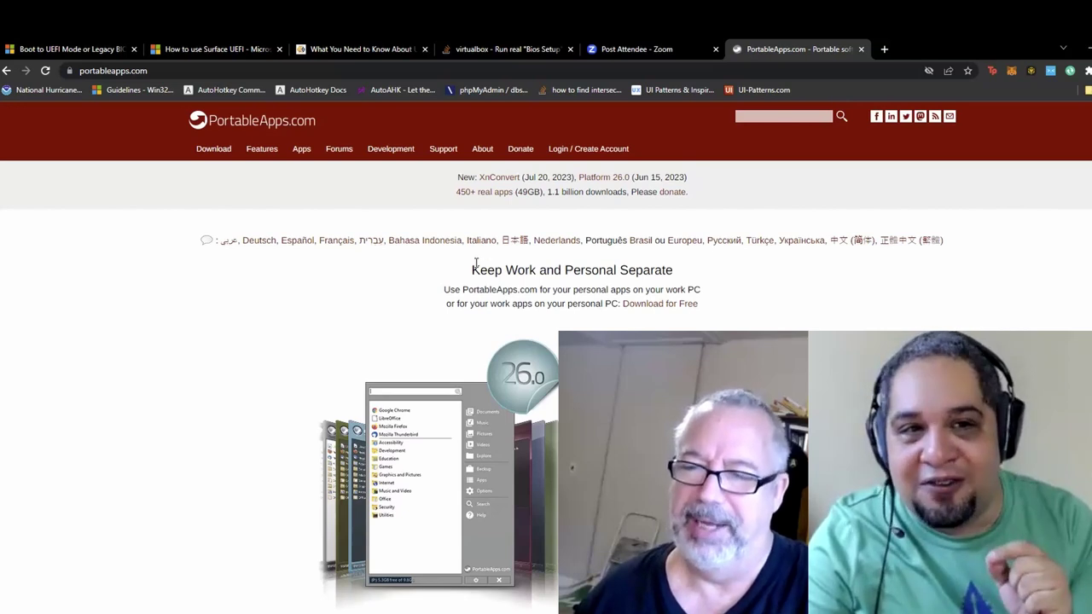
Step: Open the Platform download page, highlight 'PortableApps.com Platform 26.0', and view the 6MB download section
left_click(227, 154)
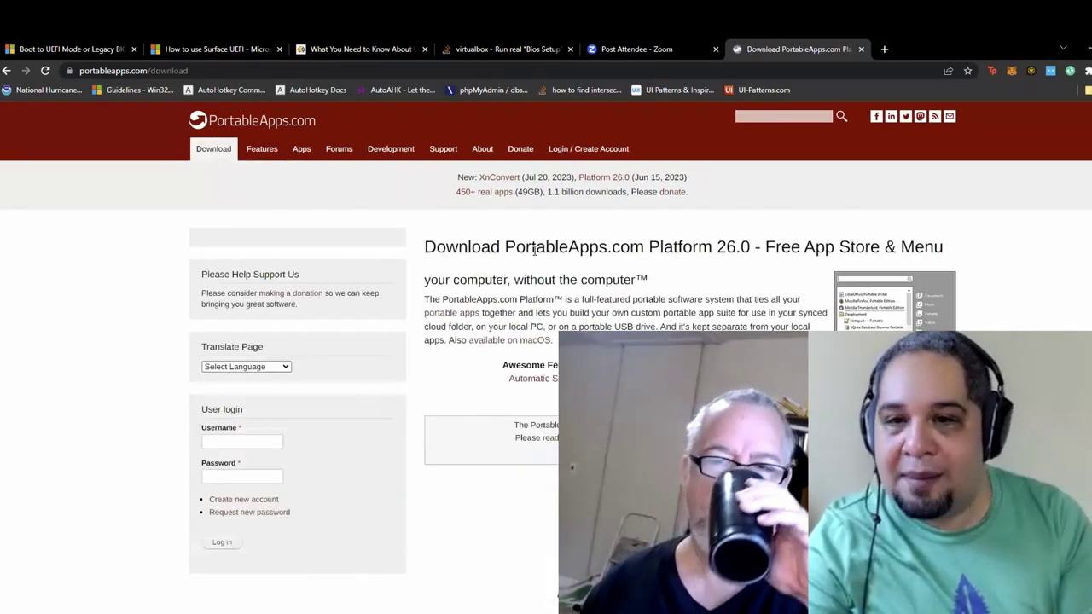
left_click_drag(675, 247, 751, 246)
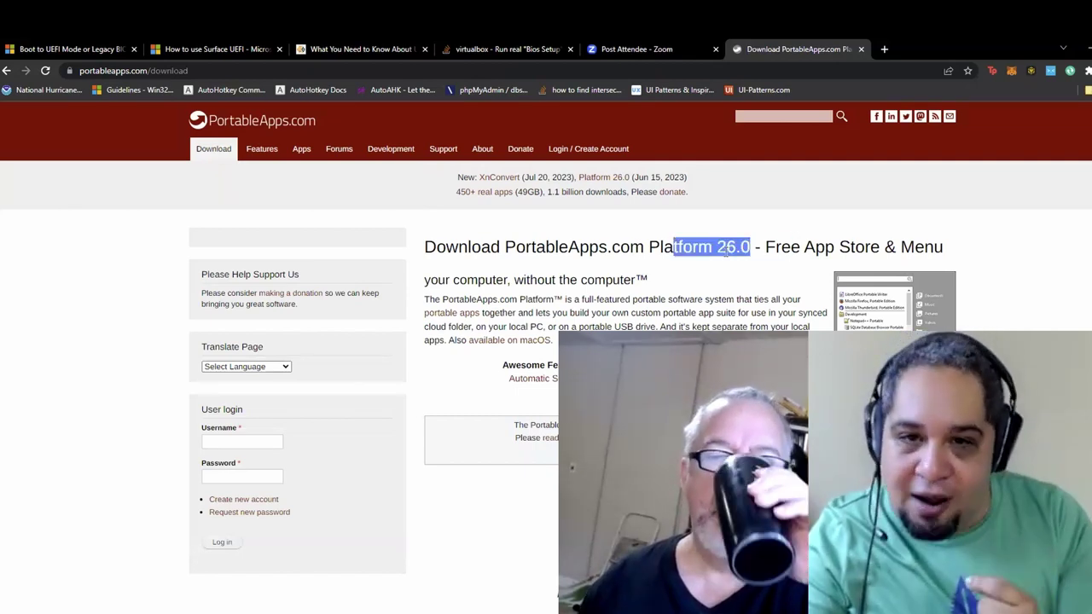
left_click_drag(587, 248, 749, 249)
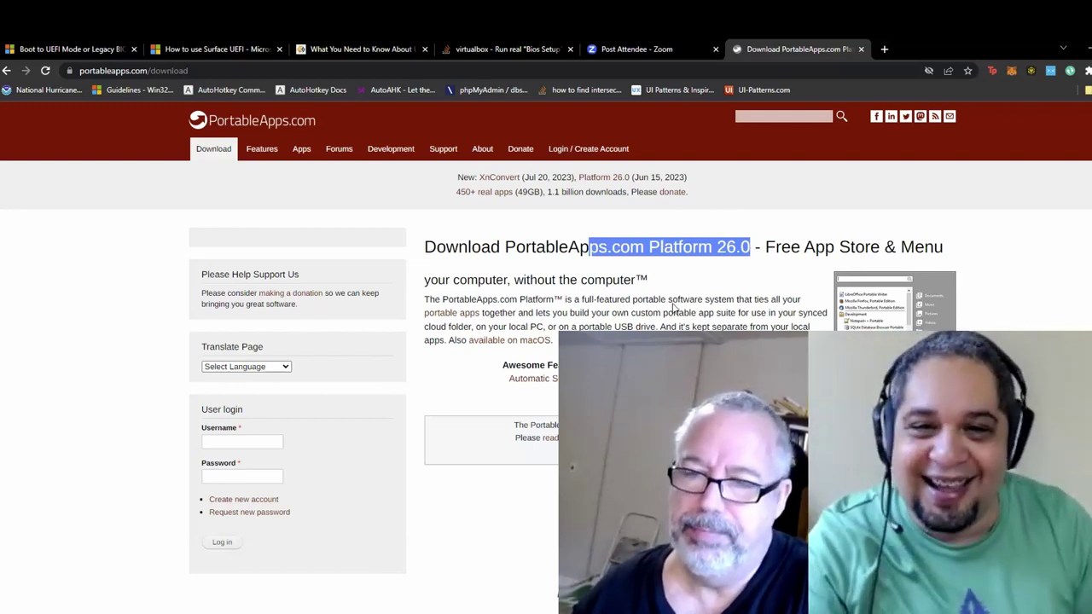
scroll(563, 294, "down", 4)
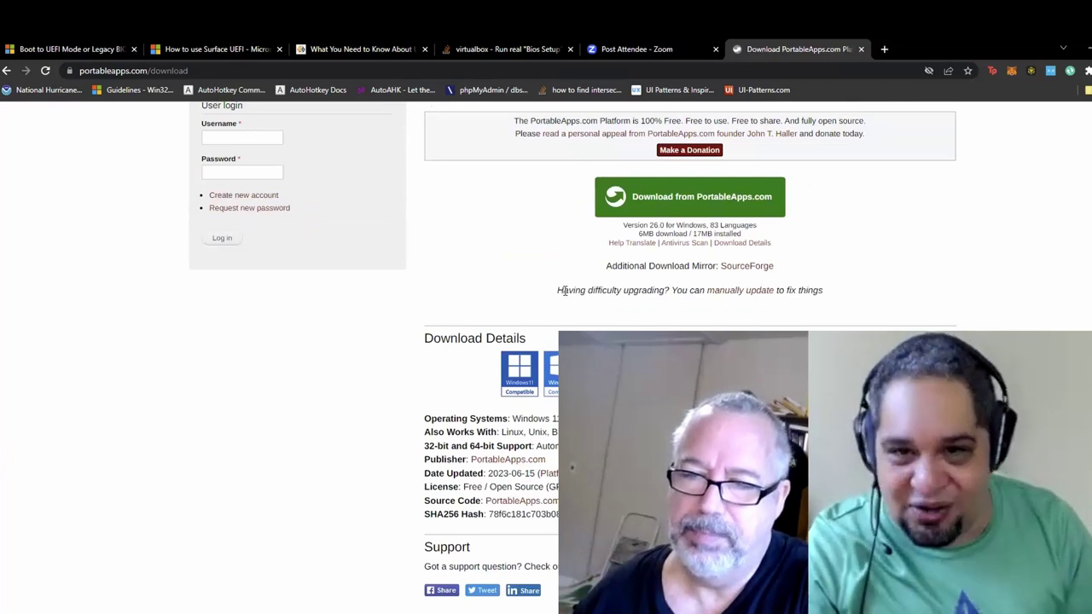
scroll(564, 290, "up", 4)
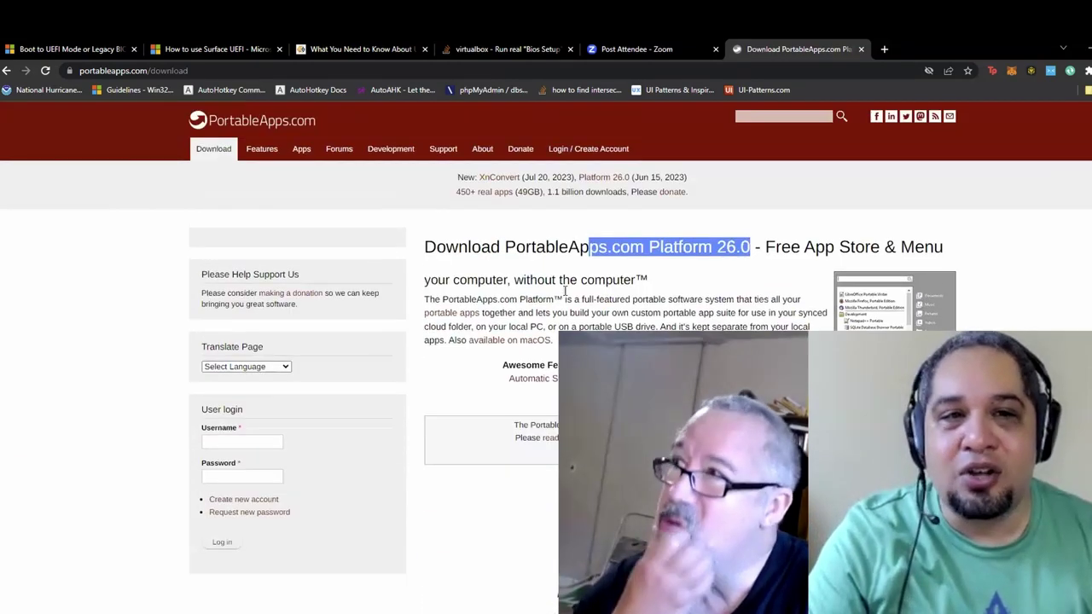
Step: Open the Portable App Directory and scroll into its category listings
left_click(305, 153)
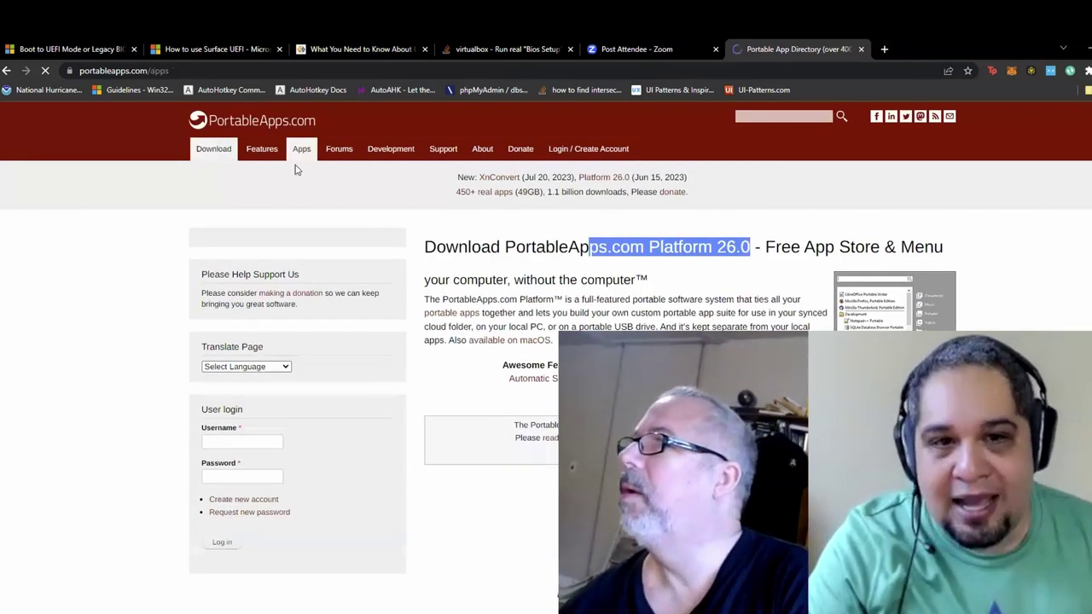
scroll(320, 384, "down", 5)
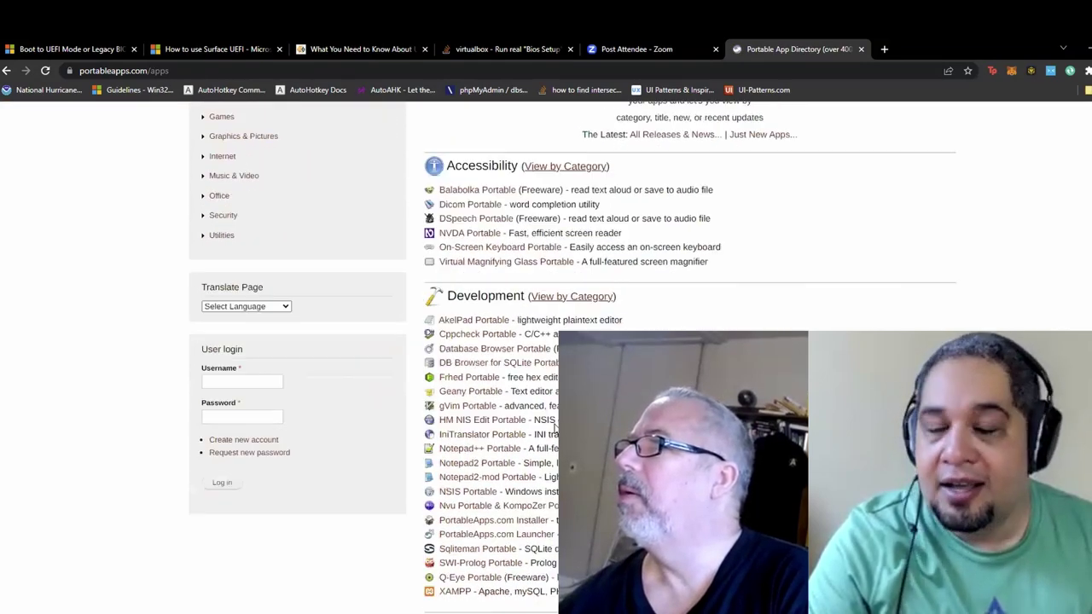
scroll(339, 425, "down", 15)
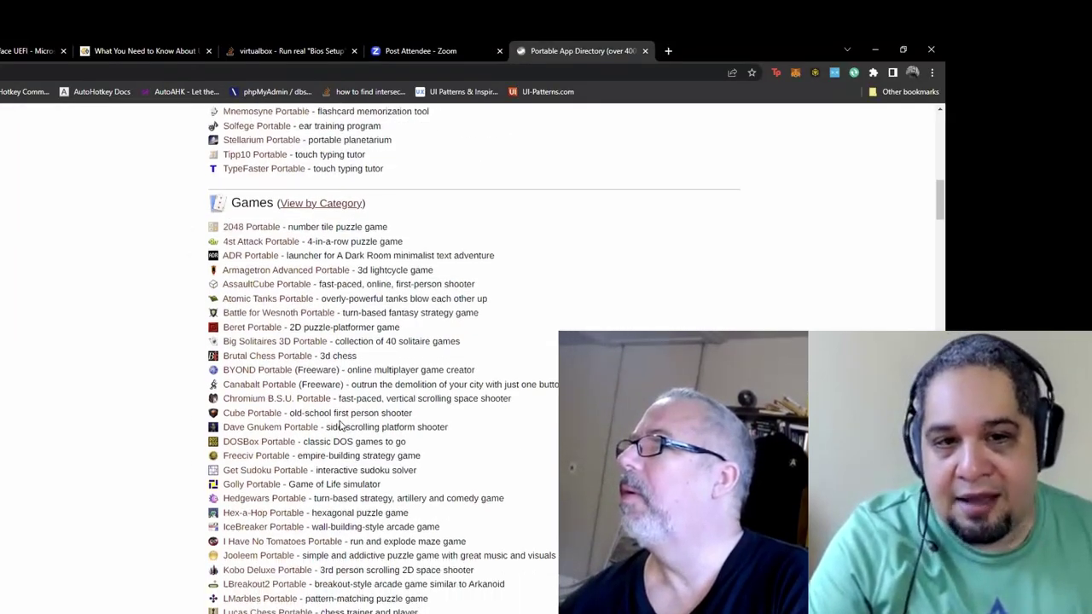
scroll(339, 425, "down", 4)
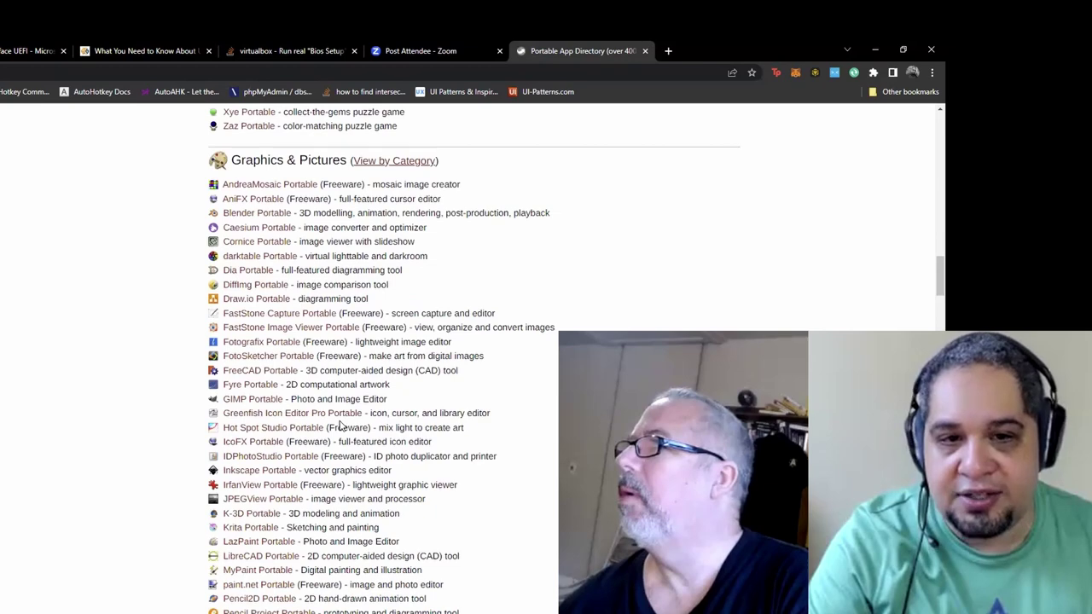
scroll(340, 425, "down", 5)
scroll(294, 240, "up", 5)
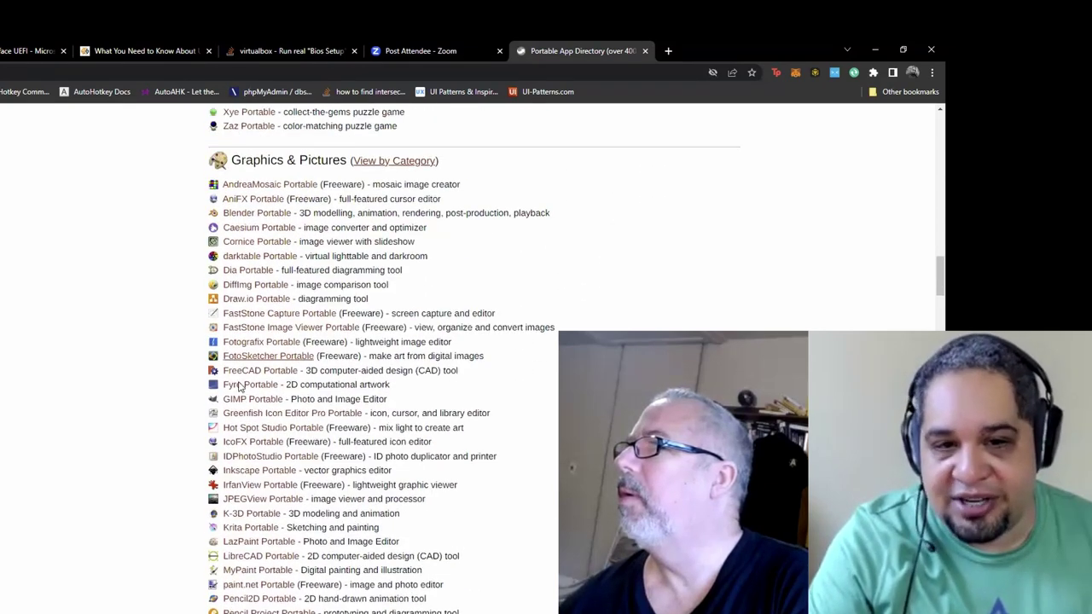
scroll(251, 487, "down", 1)
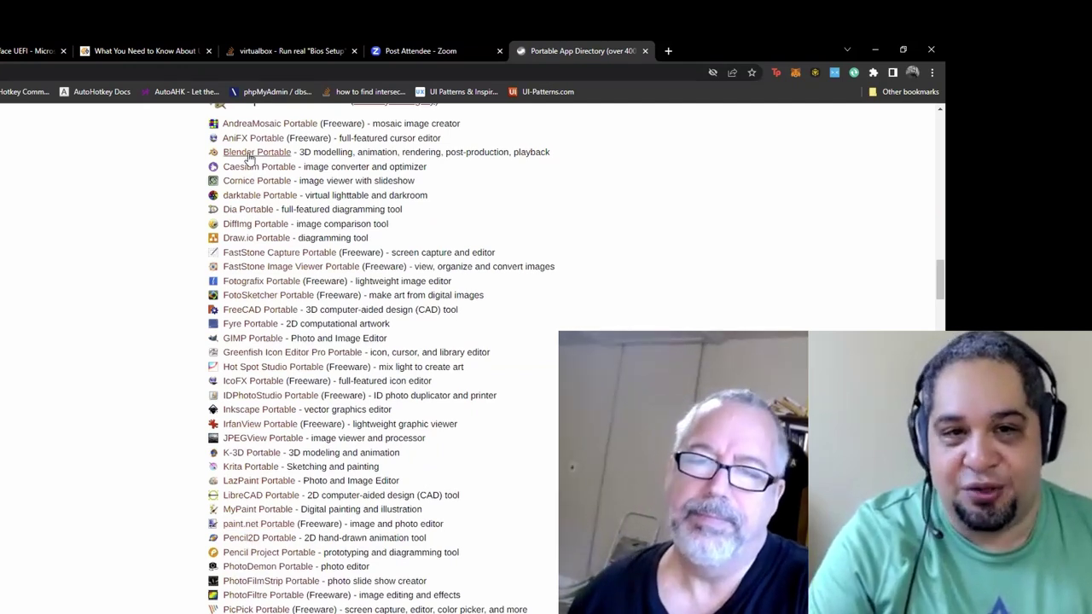
Step: Highlight Blender Portable's description, browse the Graphics & Pictures and Internet lists, and return upward
left_click_drag(300, 152, 556, 153)
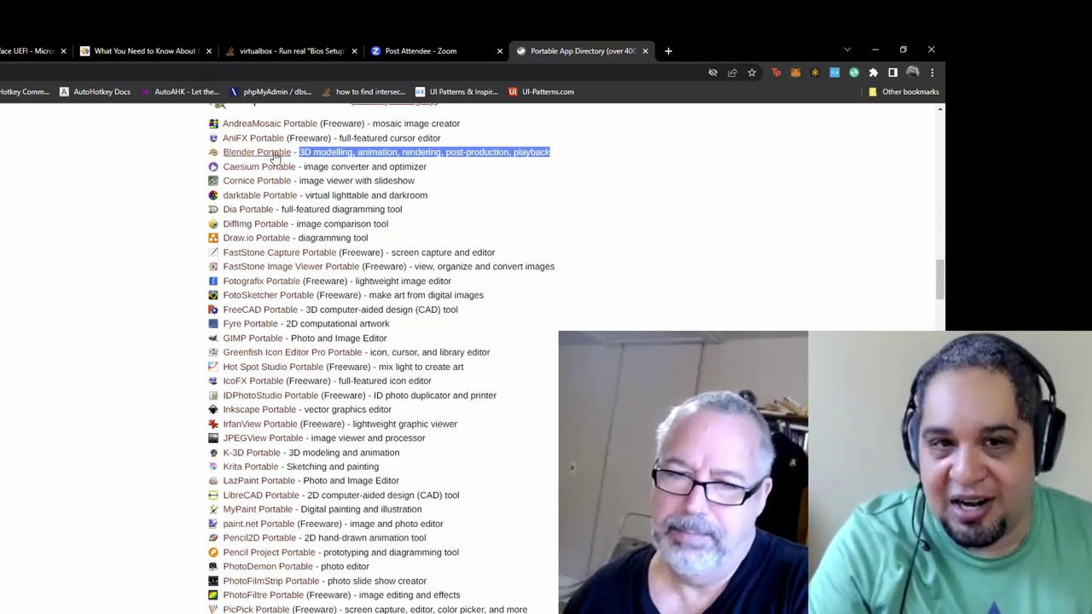
scroll(273, 469, "down", 3)
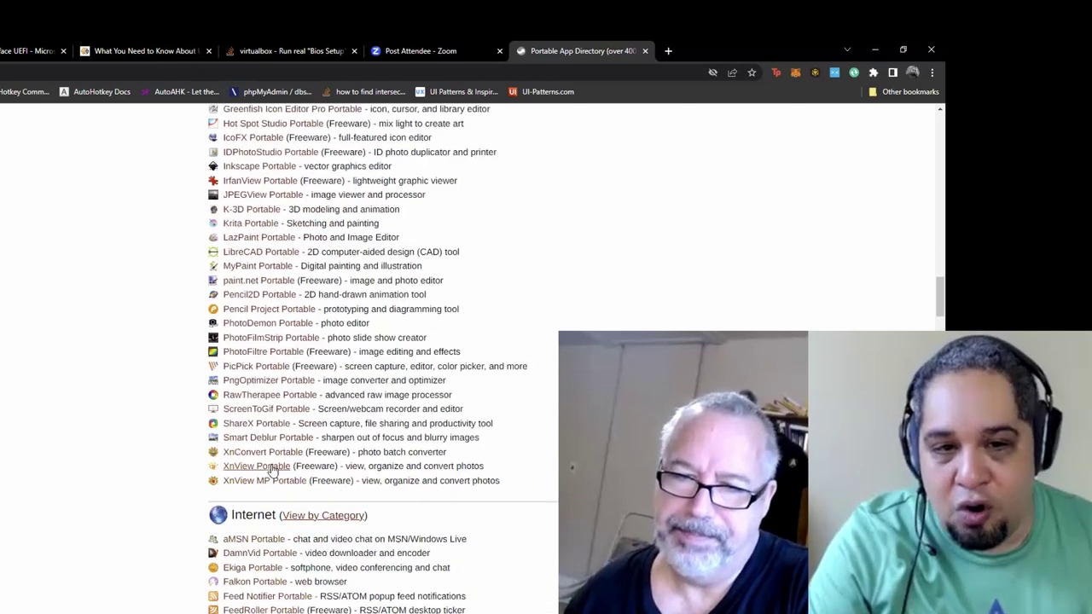
scroll(270, 538, "down", 5)
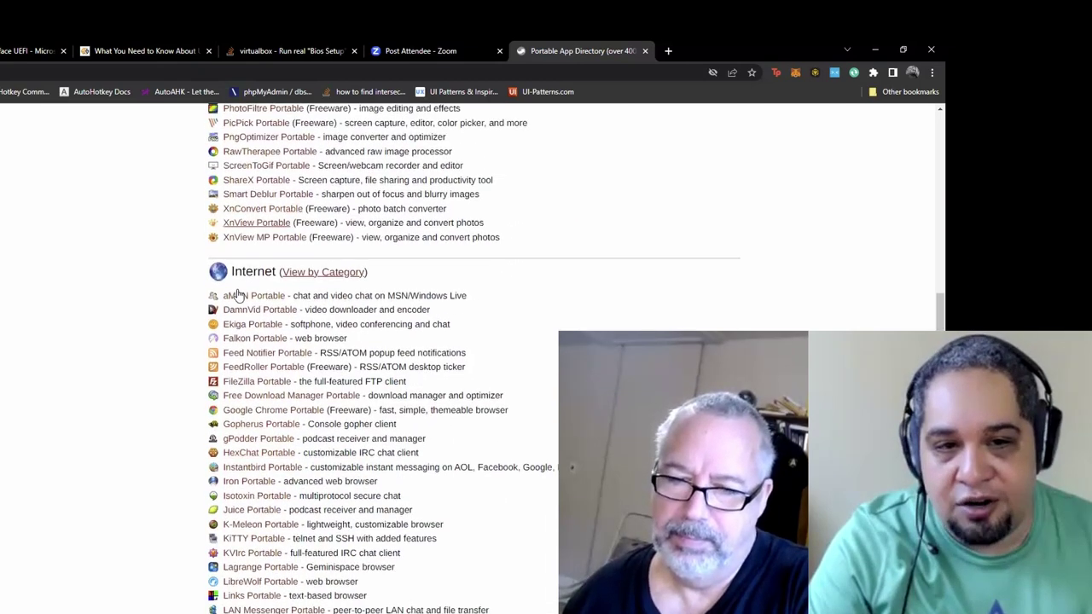
scroll(267, 384, "down", 3)
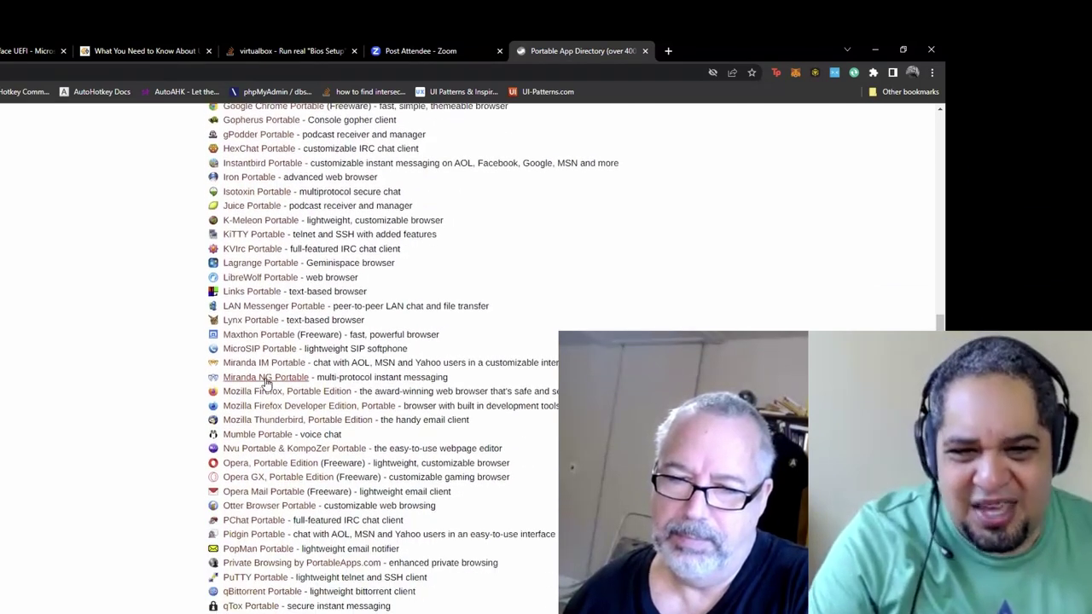
scroll(261, 500, "down", 2)
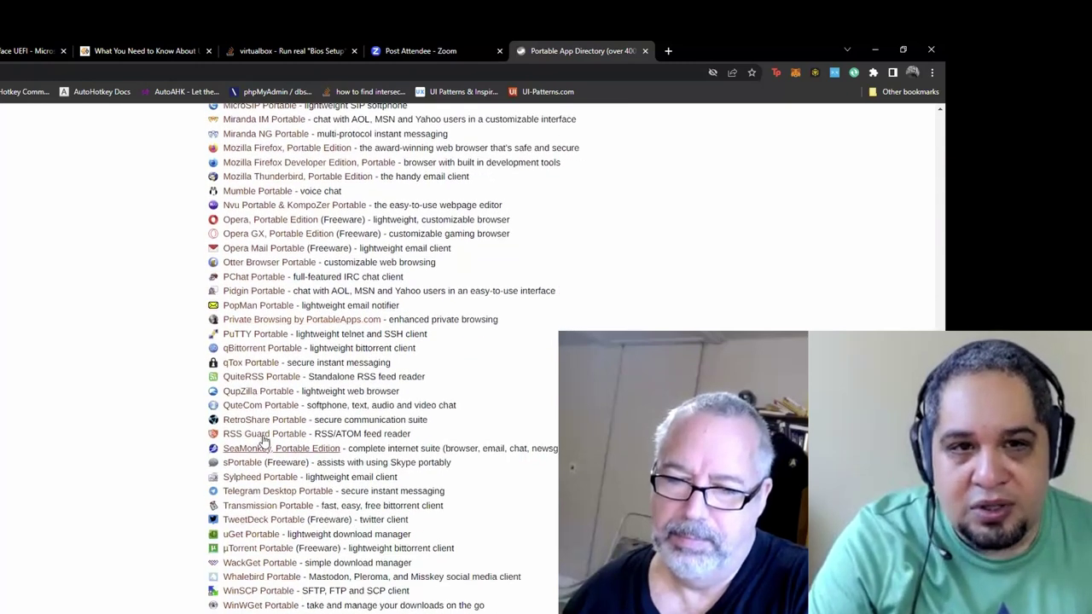
scroll(259, 424, "up", 1)
scroll(258, 424, "up", 3)
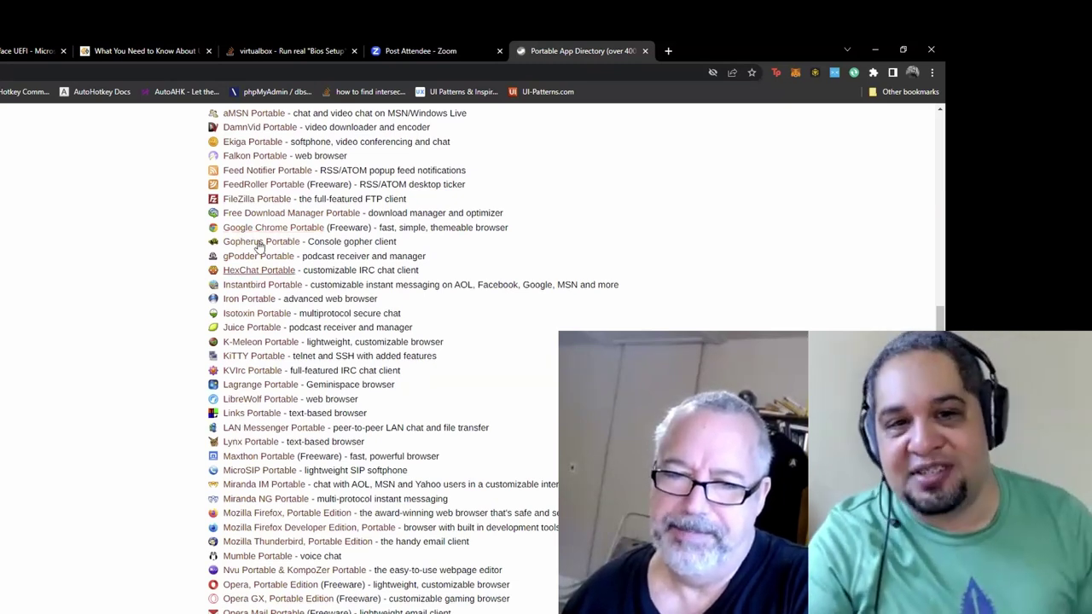
scroll(295, 457, "down", 1)
scroll(324, 458, "down", 6)
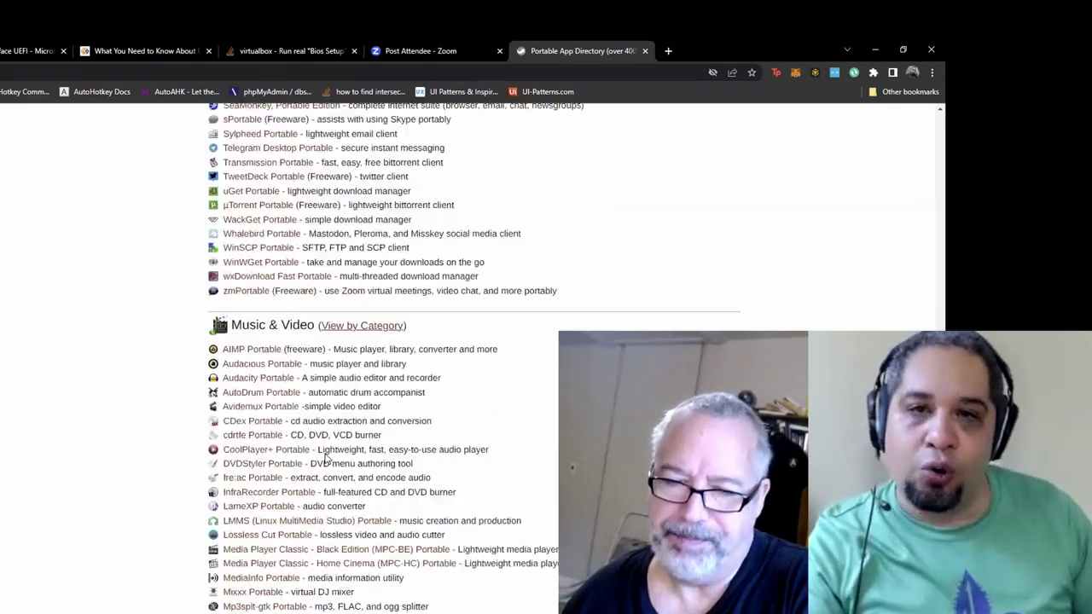
scroll(324, 459, "up", 20)
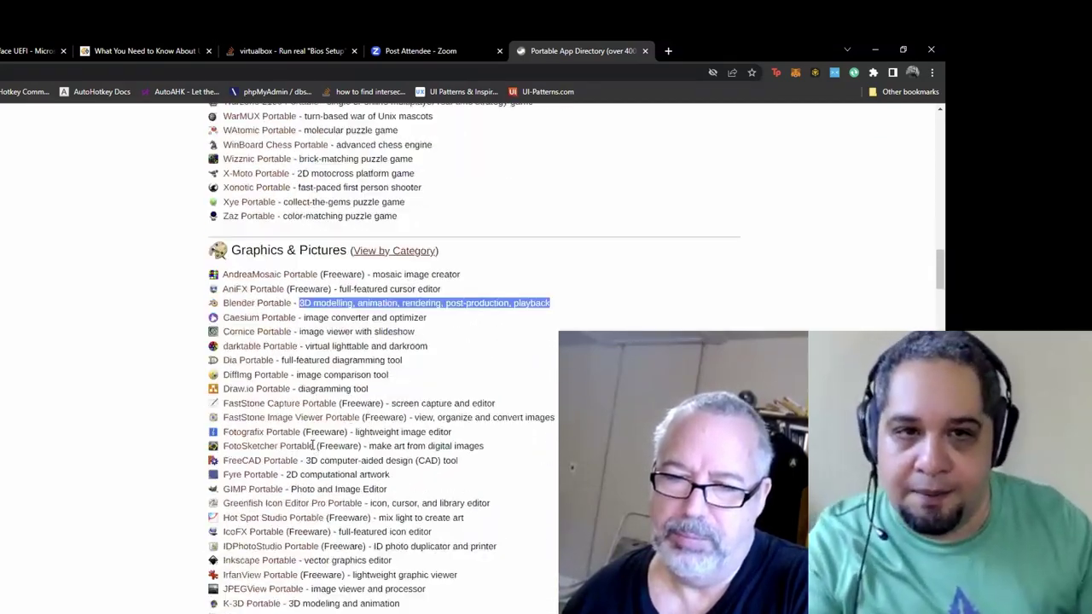
scroll(312, 443, "up", 14)
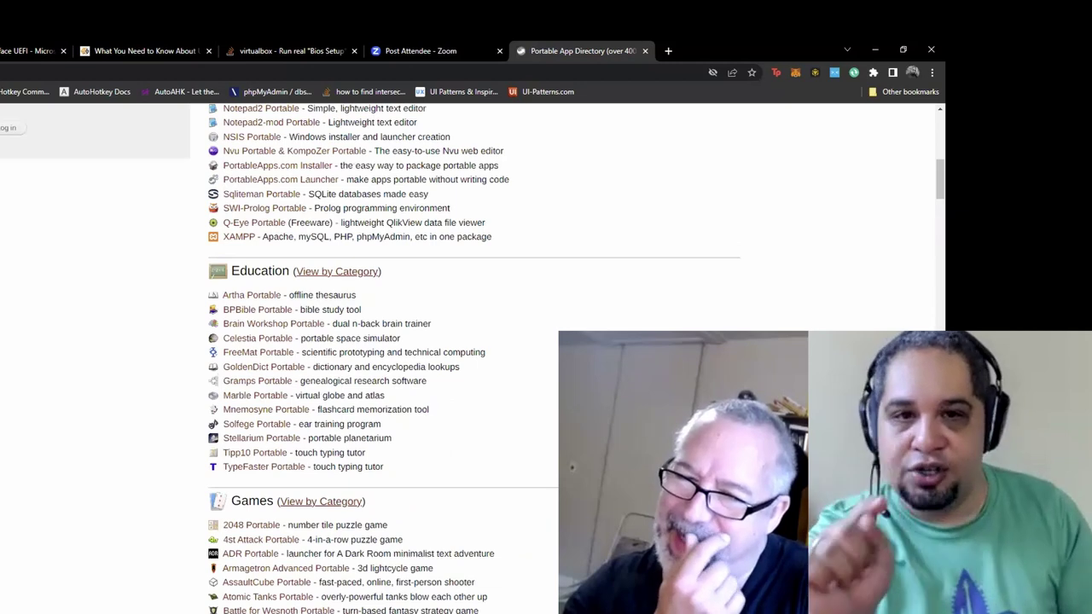
scroll(313, 444, "up", 10)
Step: Scroll back up to the top of the Portable App Directory
scroll(313, 443, "up", 1)
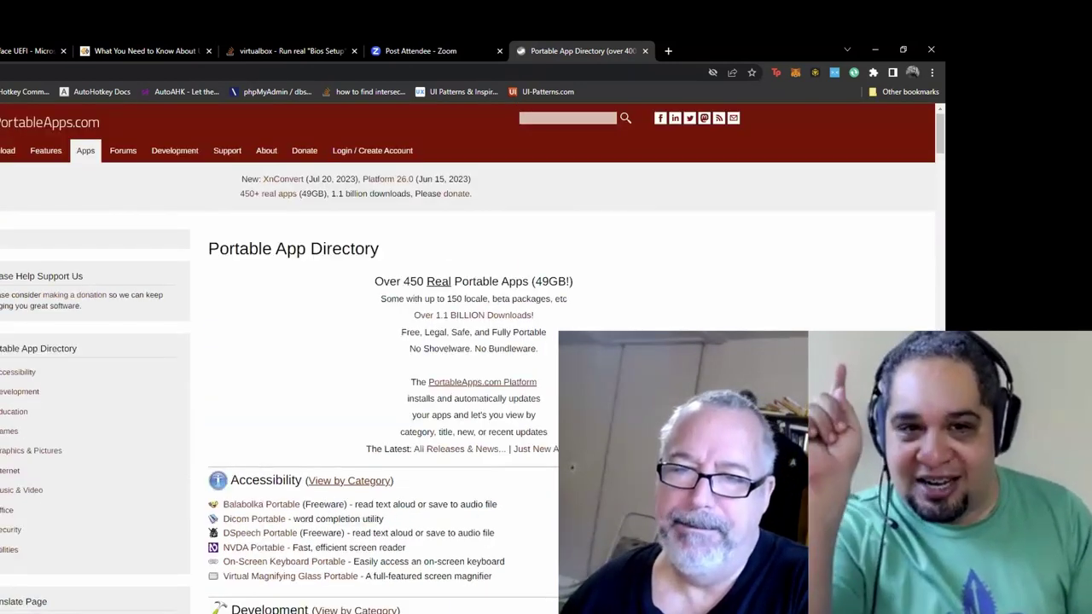